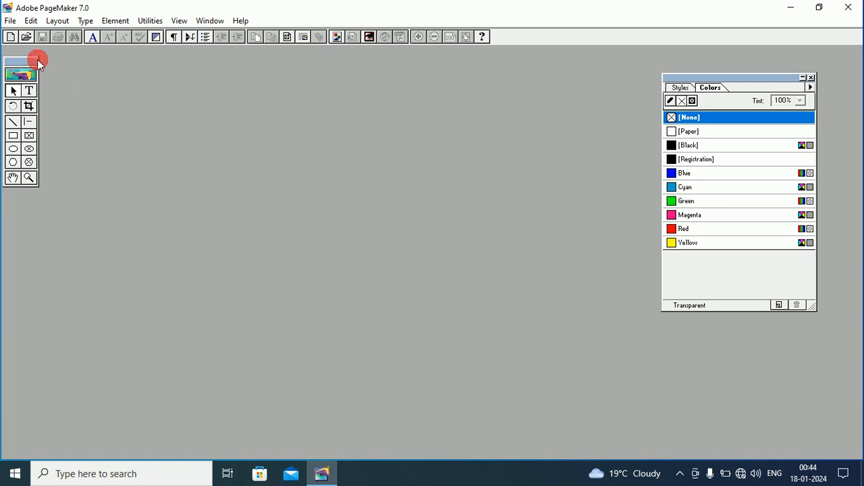
- Move the toolbox slightly lower in the workspace, clear of the toolbar
mouse_move(28, 61)
left_mouse_down()
mouse_move(42, 65)
mouse_move(35, 68)
left_mouse_up()
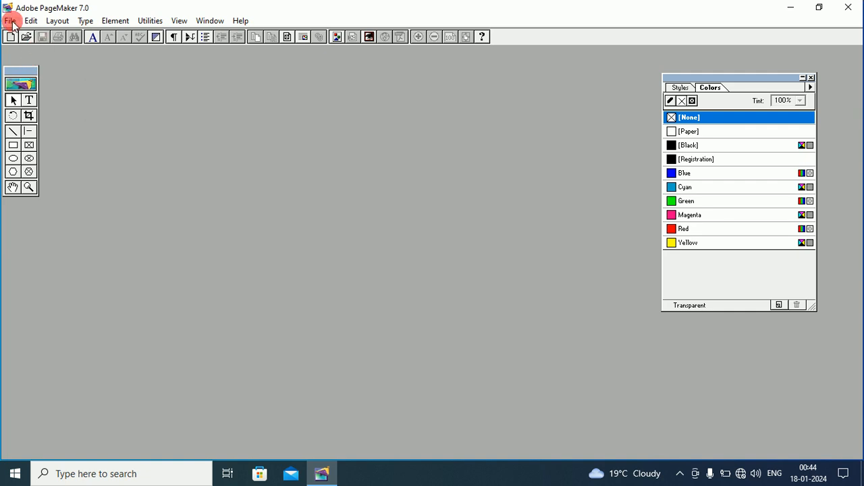
left_click(11, 22)
left_click(25, 35)
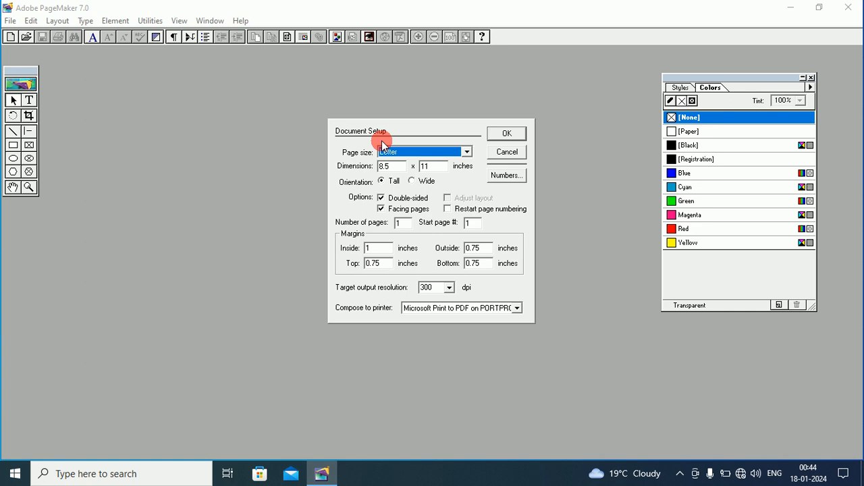
left_click(503, 151)
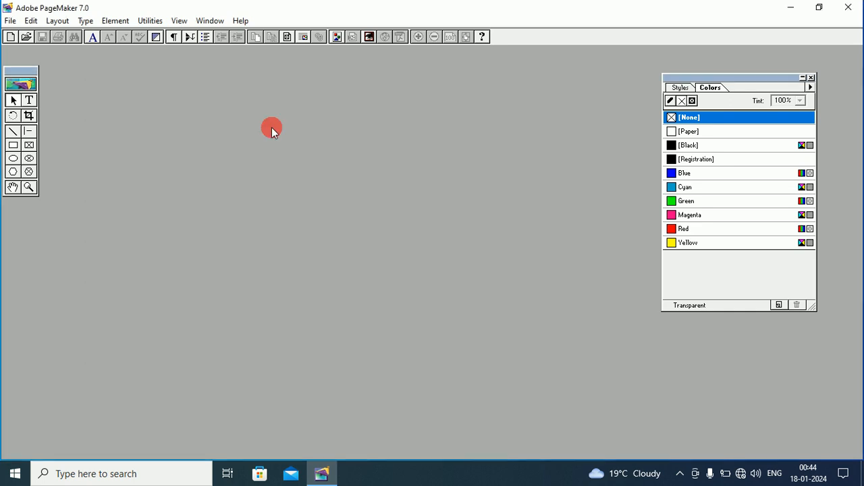
left_click(10, 37)
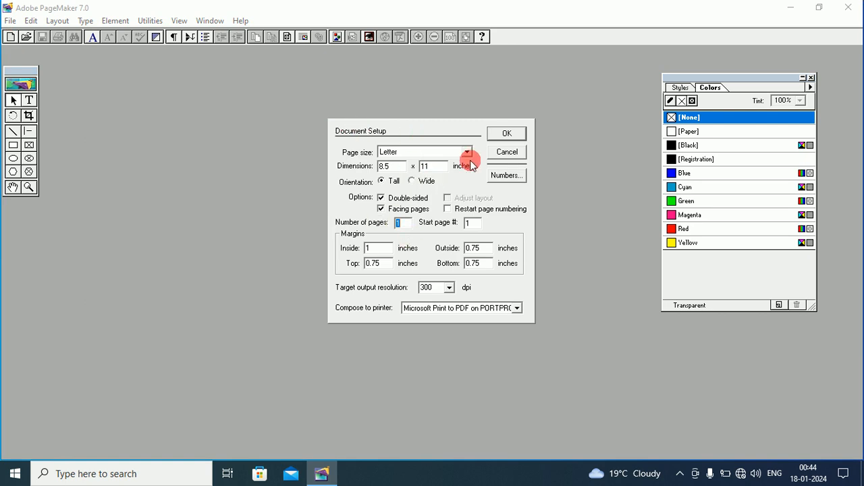
left_click(498, 152)
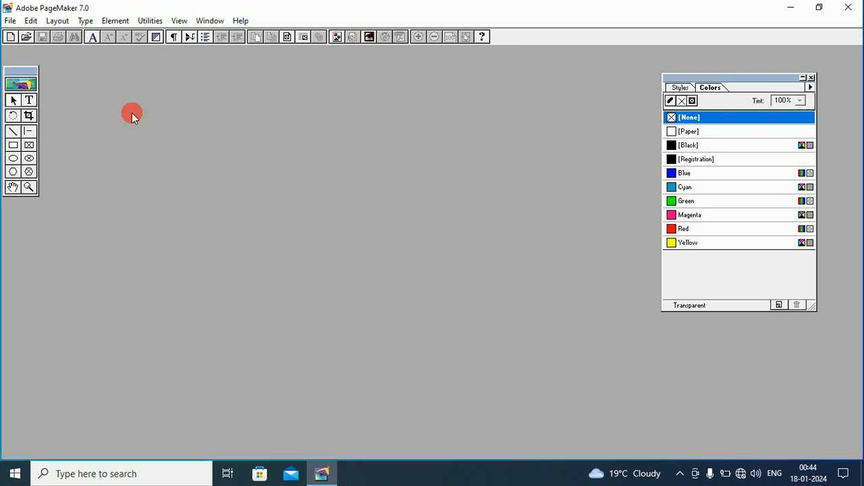
- Start a new publication and set its page size to A4
left_click(10, 21)
mouse_move(31, 21)
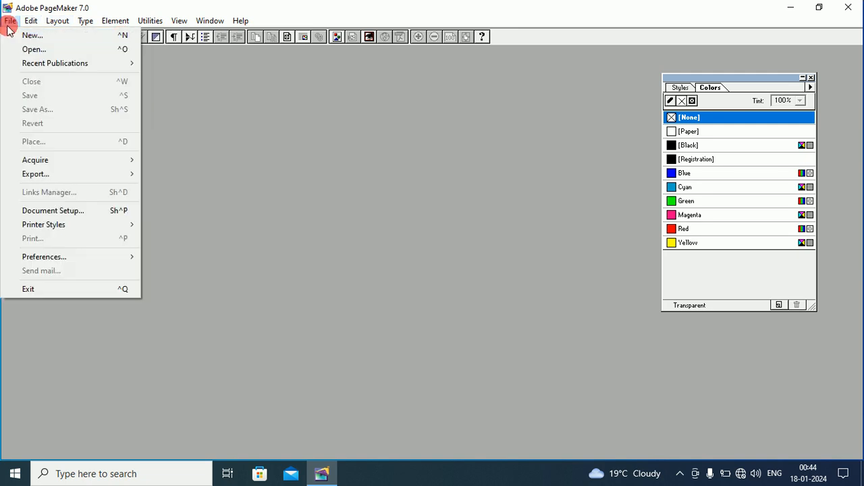
left_click(30, 35)
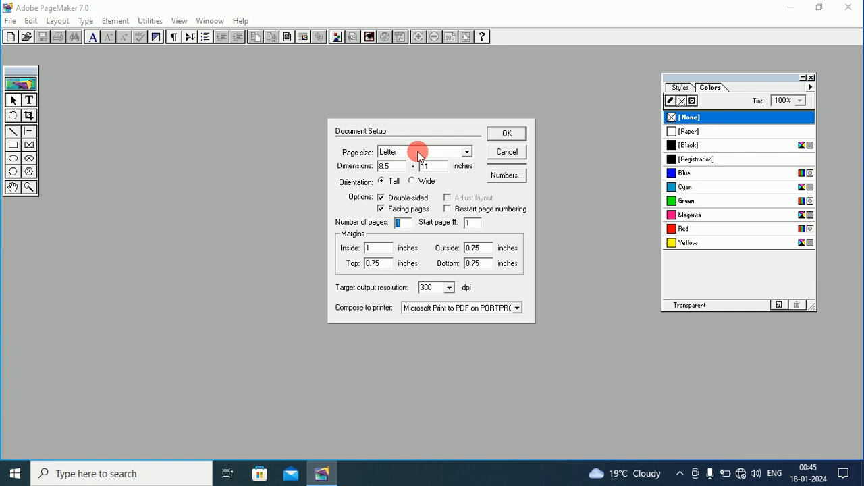
left_click(414, 152)
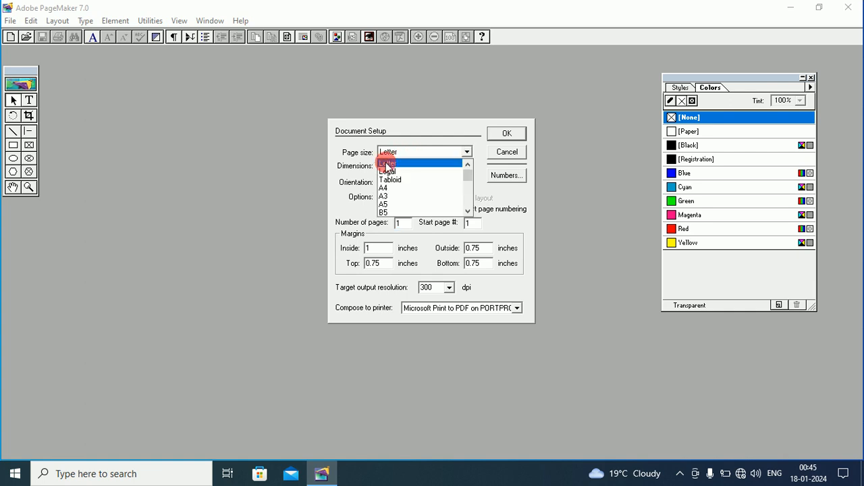
left_click(386, 163)
double_click(385, 167)
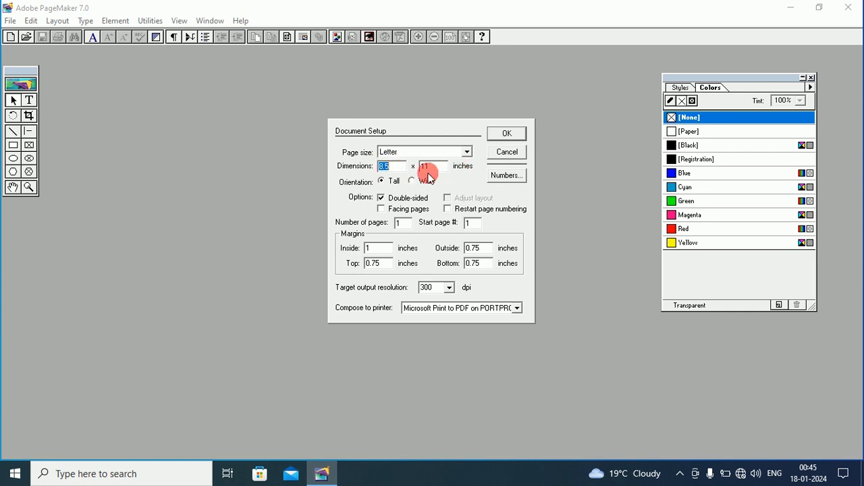
left_click(466, 153)
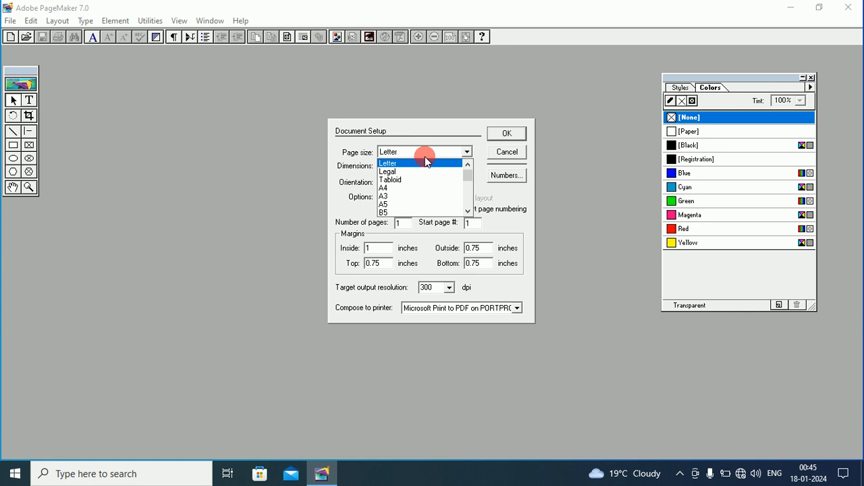
left_click(405, 188)
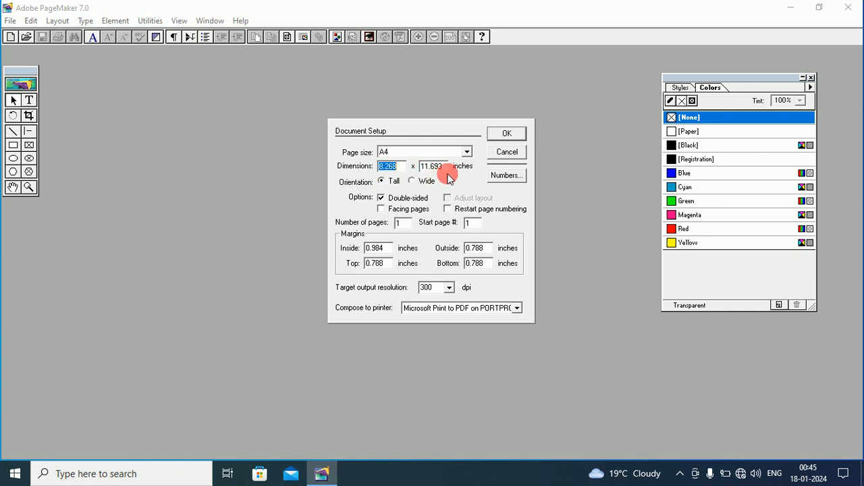
- Try the wide orientation, return it to tall, and turn on facing pages
left_click(412, 181)
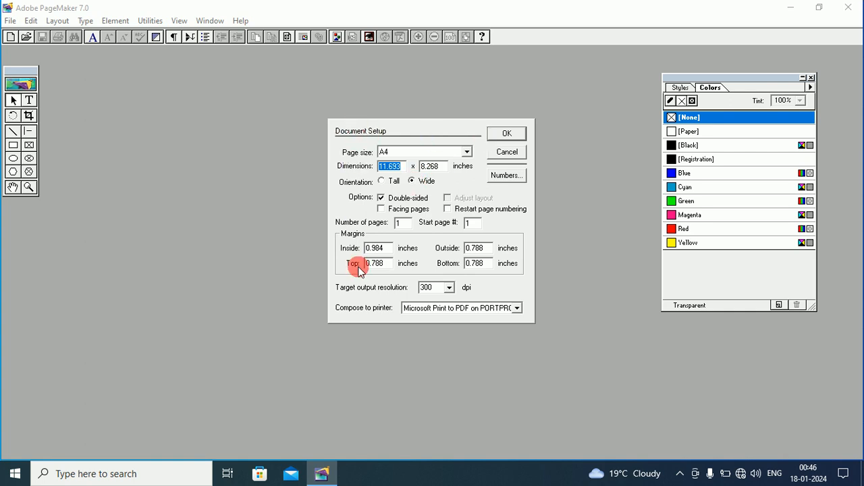
left_click(383, 181)
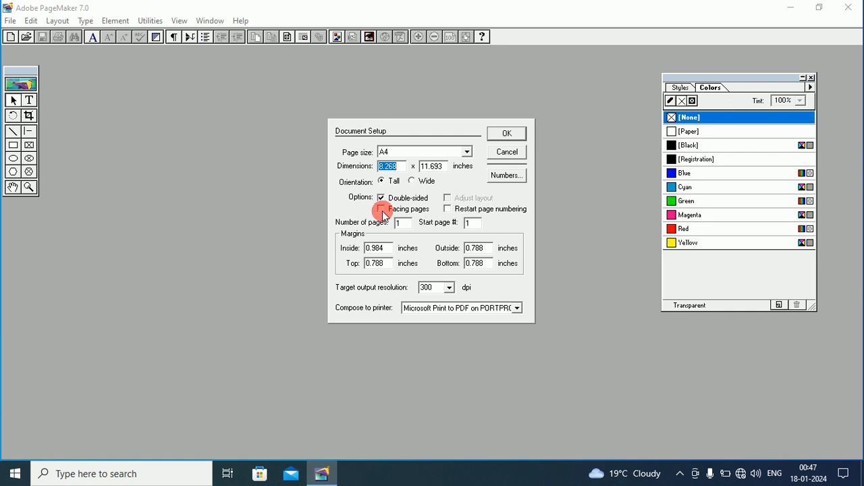
left_click(382, 210)
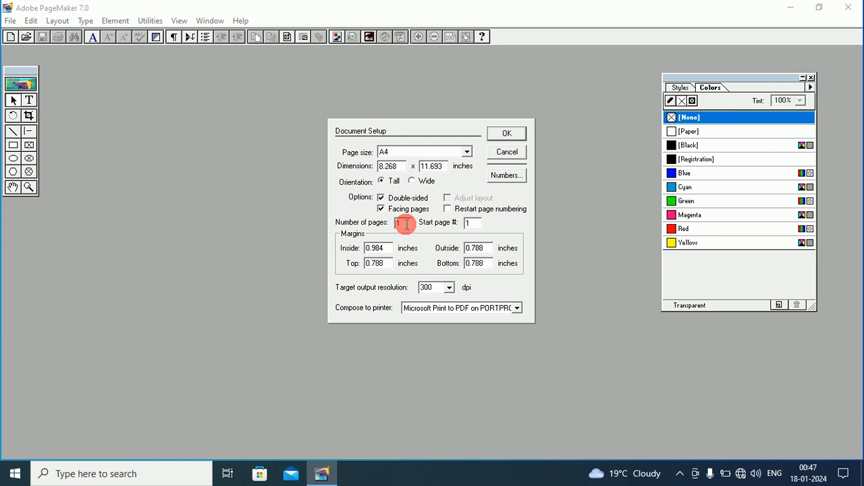
- Set the number of pages to 4 and create the double-sided A4 publication
left_click_drag(406, 224, 358, 234)
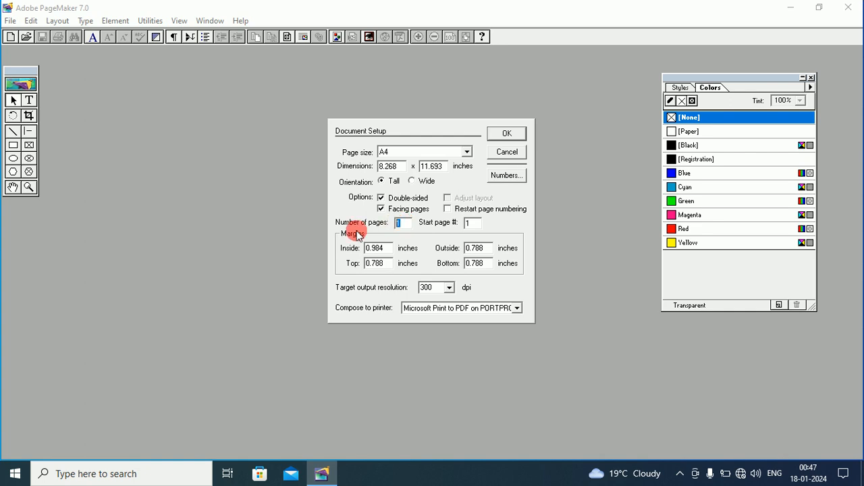
type("4")
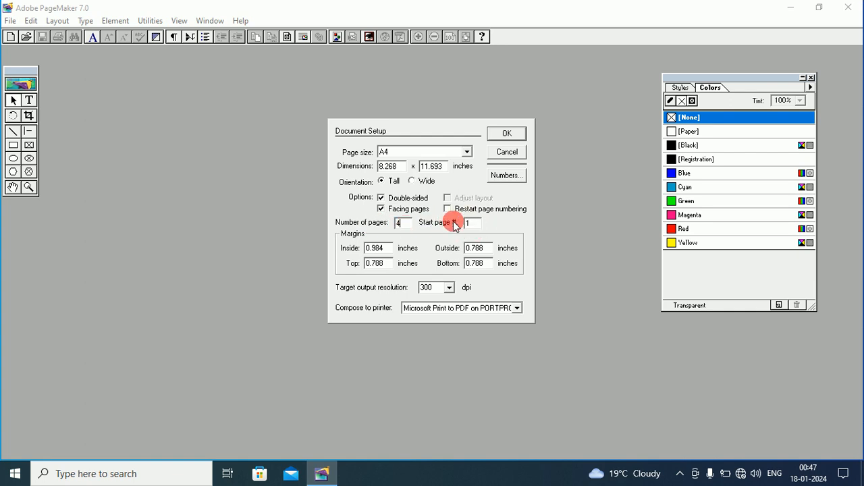
left_click(406, 224)
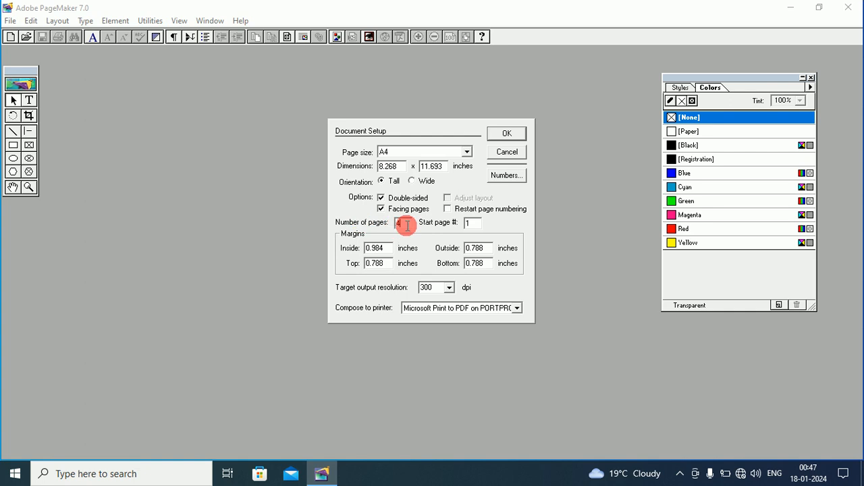
left_click(505, 133)
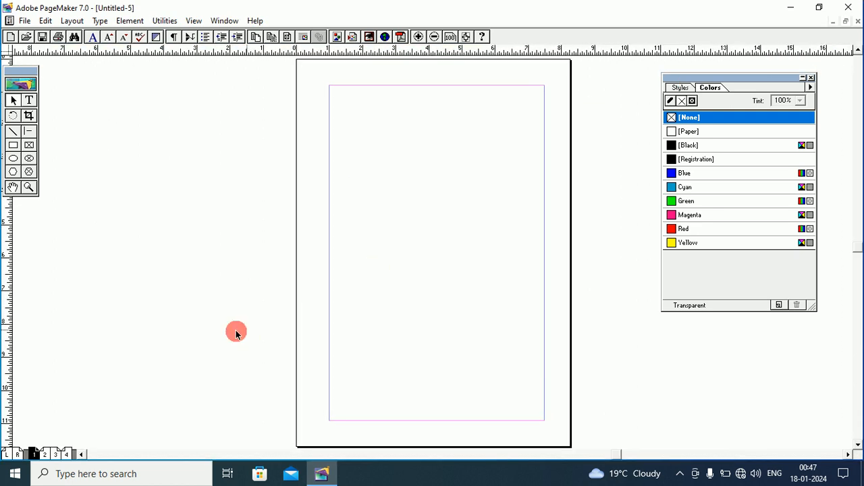
- View pages 2 and 3, go to page 4, and add two pages after it
left_click(71, 454)
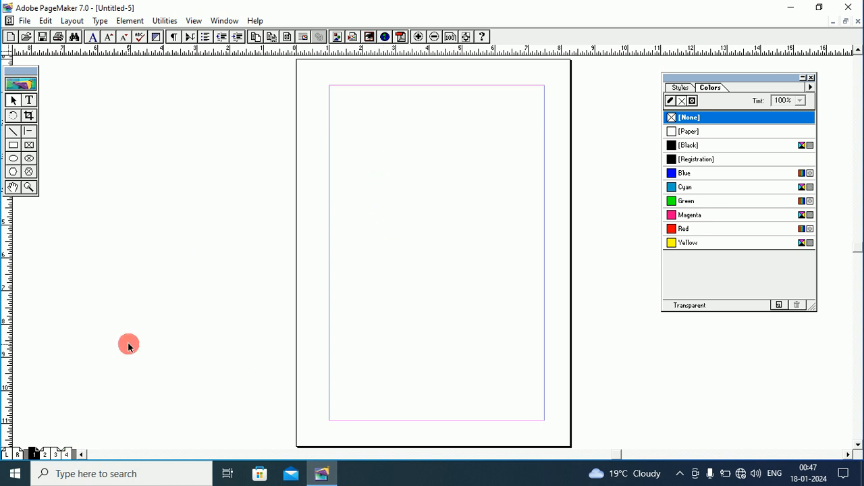
left_click(55, 451)
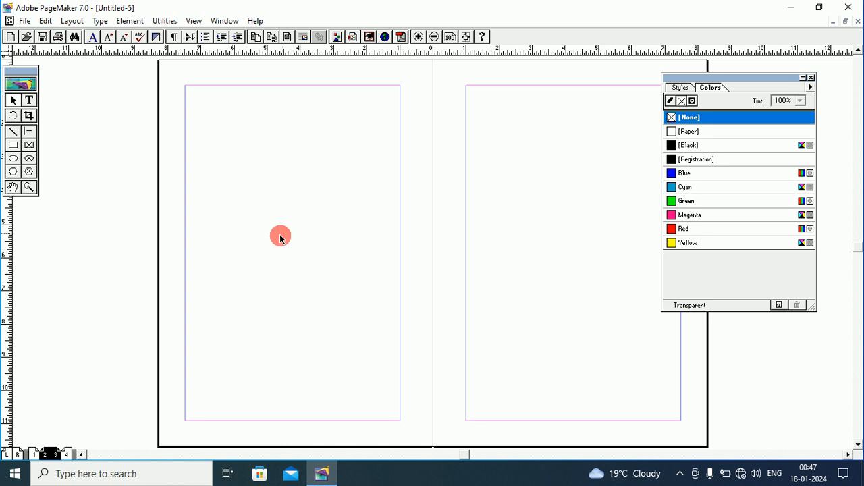
left_click(68, 456)
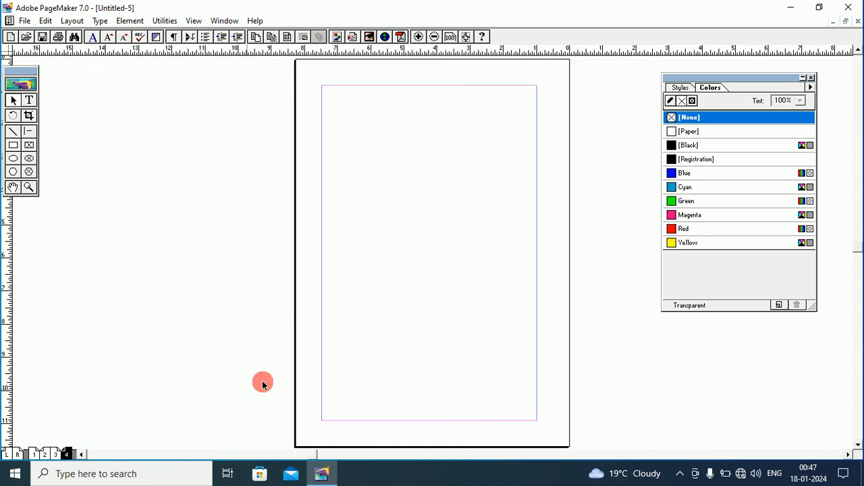
right_click(66, 452)
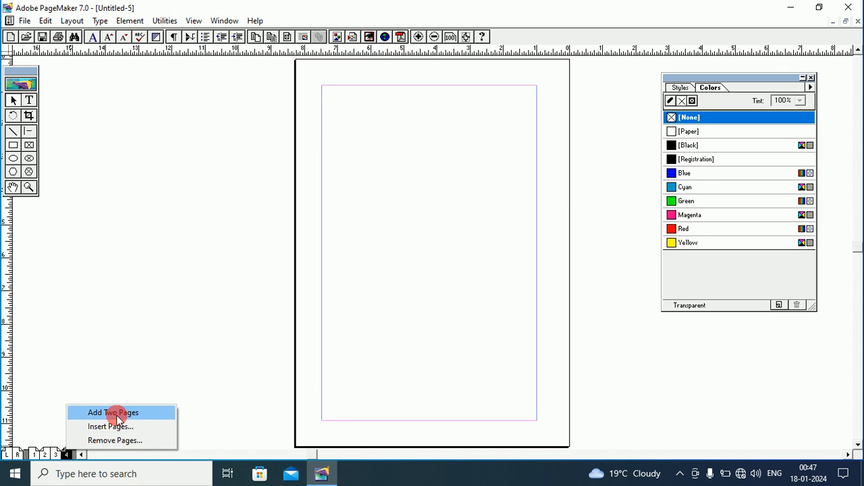
left_click(113, 412)
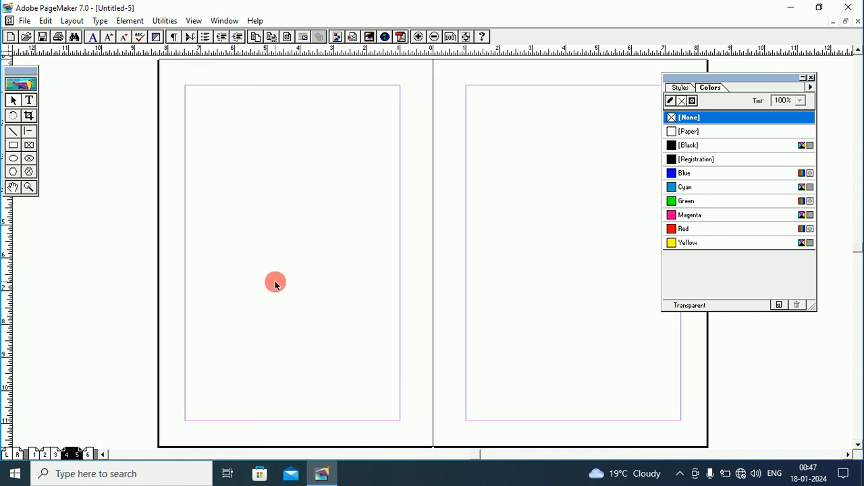
- Look through the publication's page layout from page 1 across the facing spreads to page 6
left_click(34, 454)
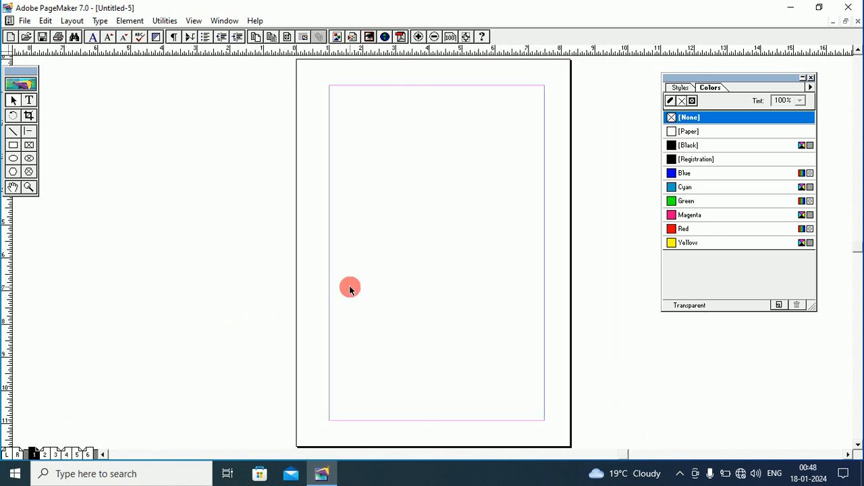
left_click(47, 455)
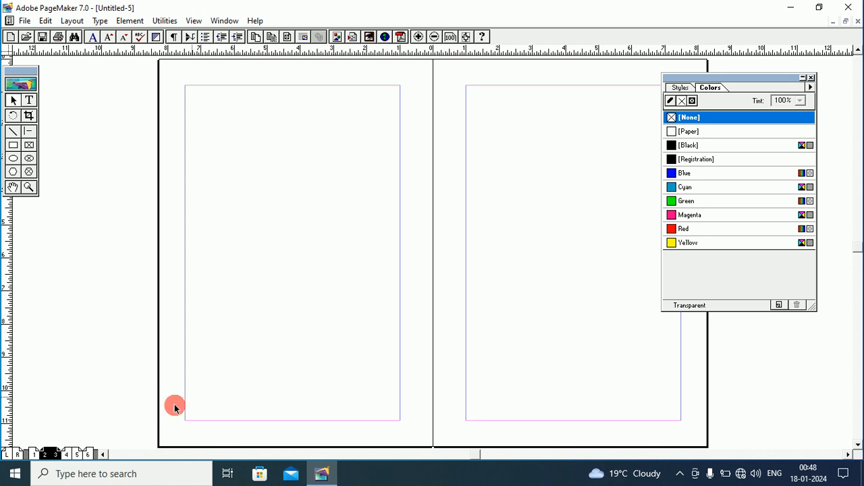
left_click(73, 455)
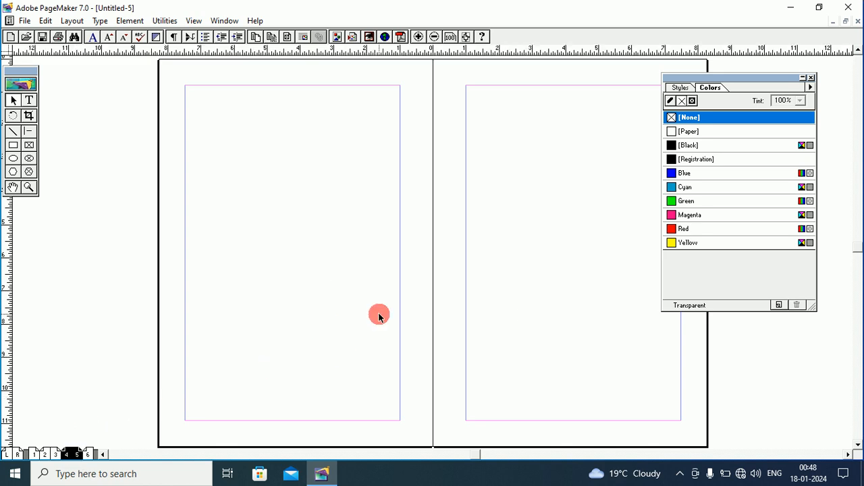
left_click(88, 454)
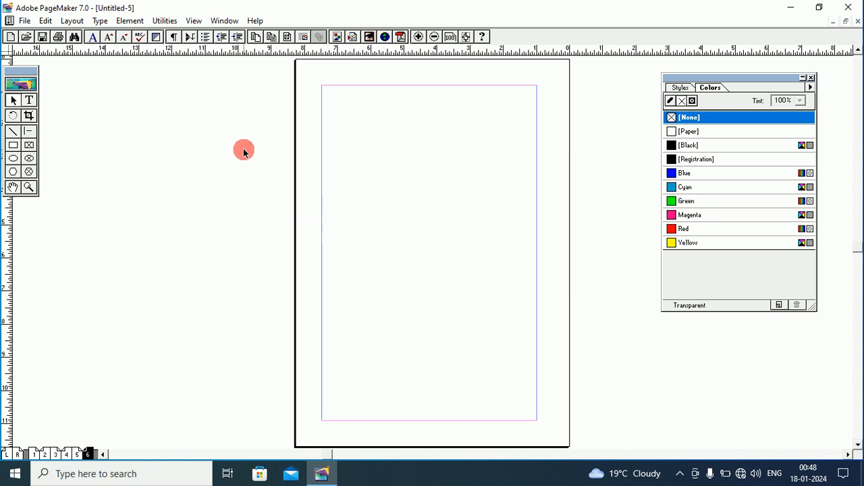
- Create a new Letter-size publication with double-sided turned off and 4 pages
left_click(25, 21)
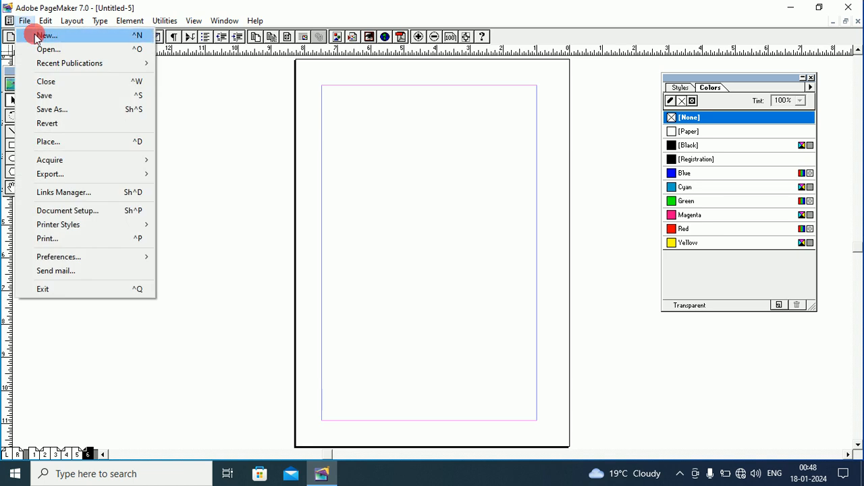
left_click(30, 34)
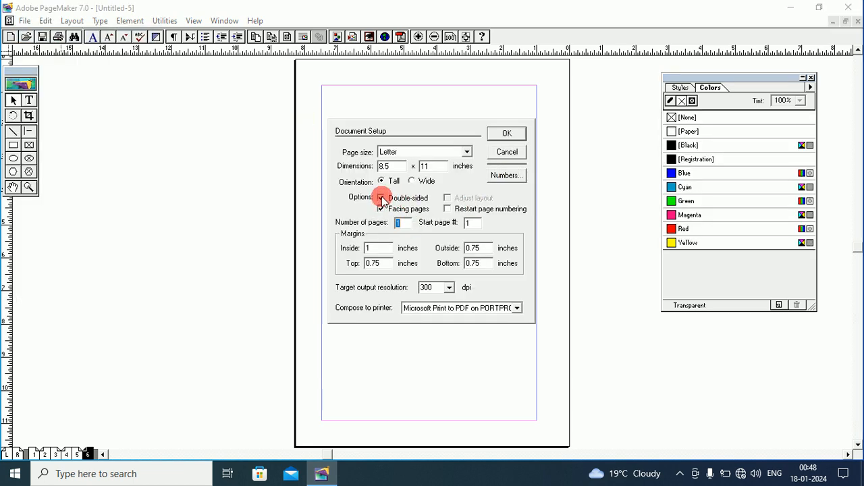
left_click(380, 197)
double_click(399, 223)
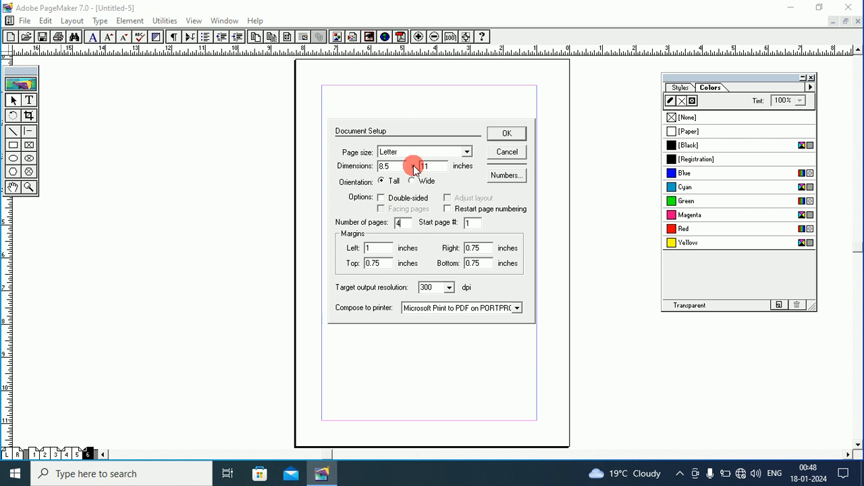
left_click(503, 132)
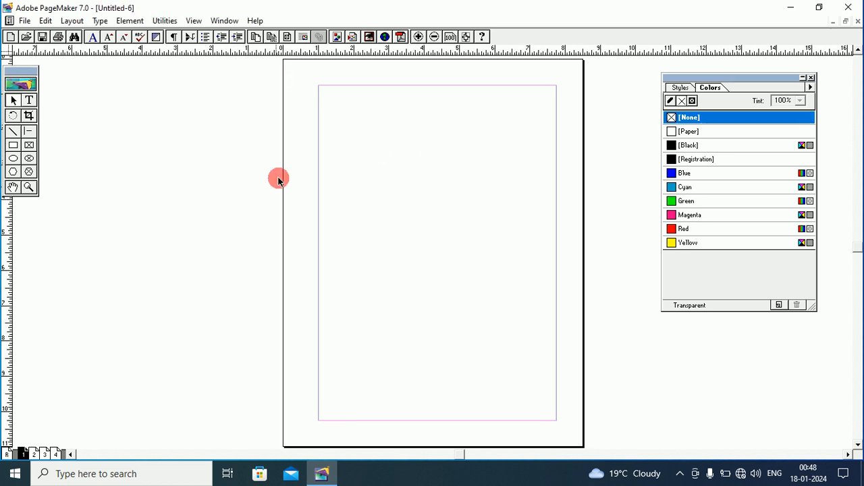
- View pages 2, 3 and 4 of the single-sided publication one by one
left_click(34, 454)
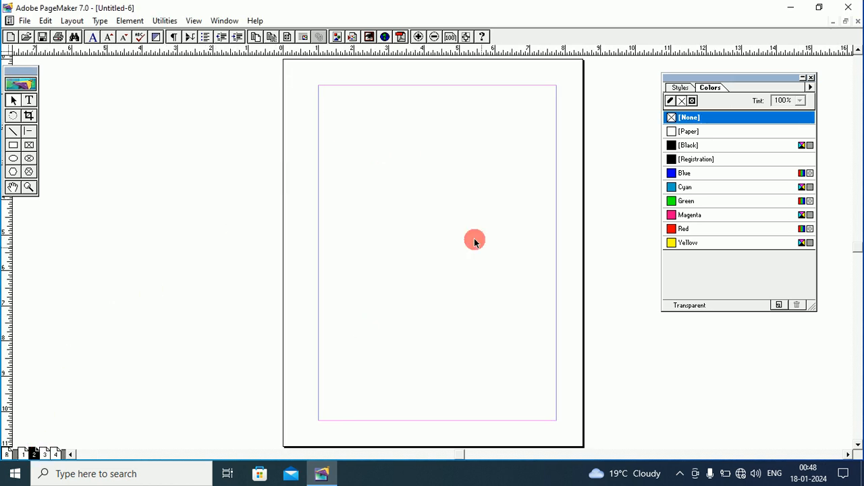
left_click(45, 454)
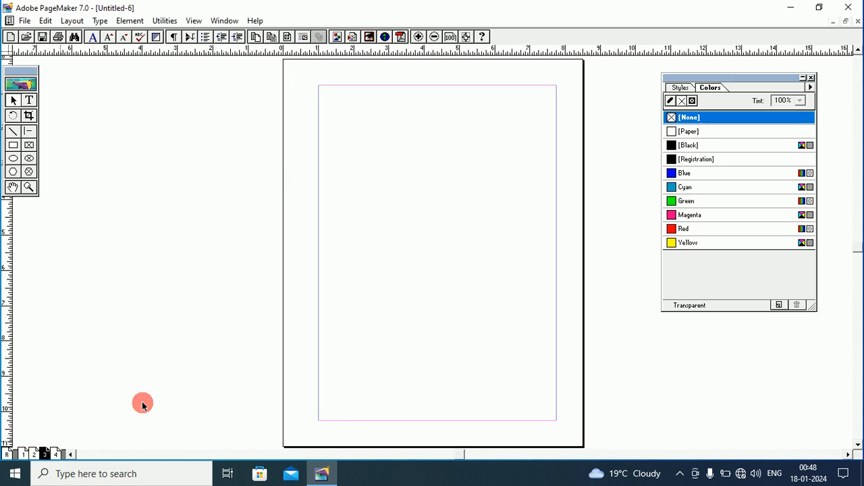
left_click(55, 455)
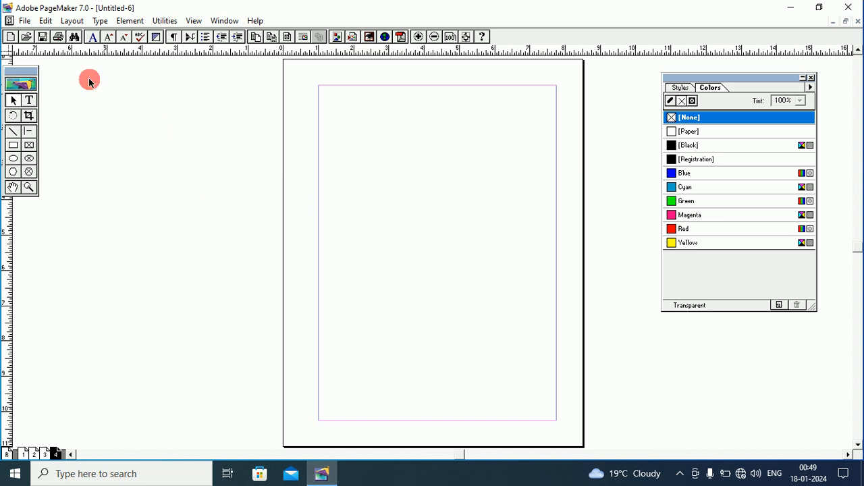
- Create a new Letter-size publication with double-sided facing pages, 8 pages and an inside margin of 2 inches
left_click(24, 21)
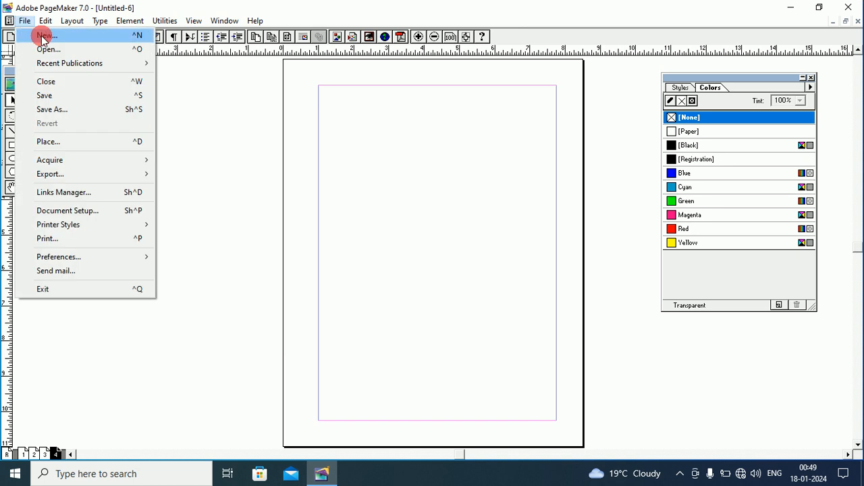
left_click(68, 211)
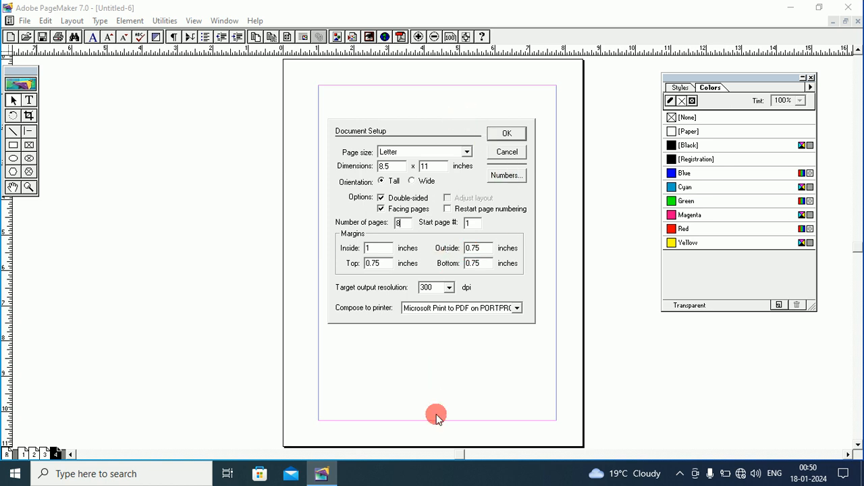
double_click(378, 248)
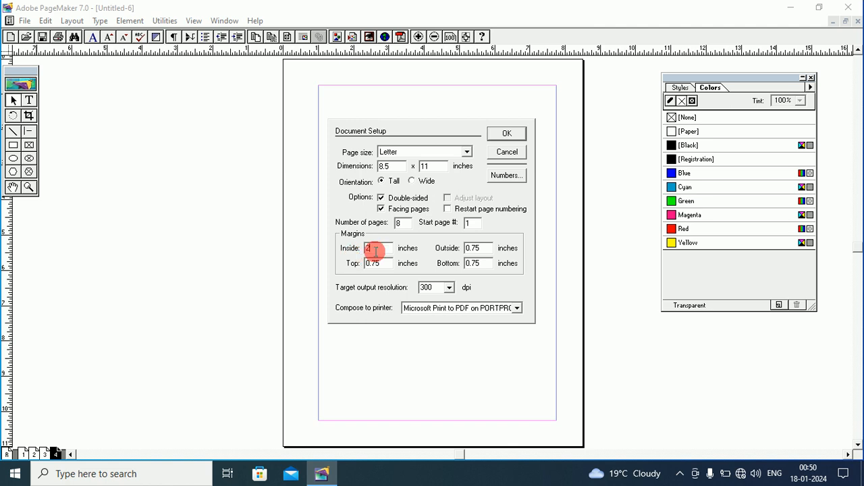
left_click(404, 227)
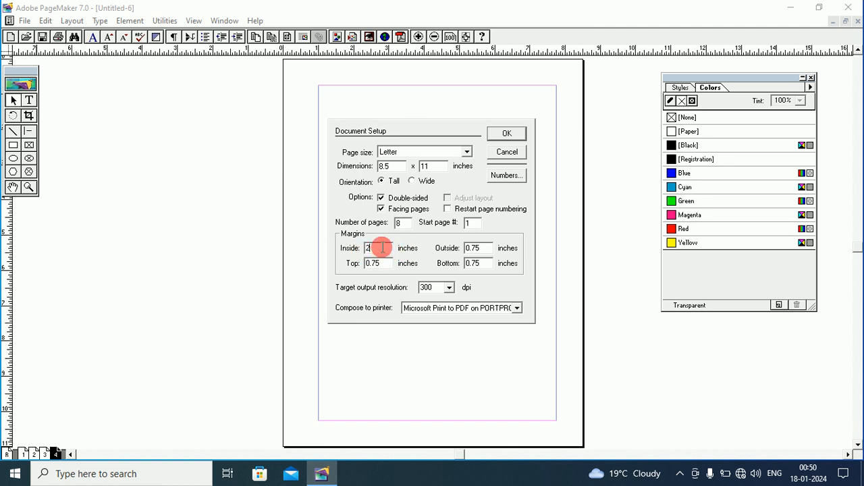
left_click(505, 135)
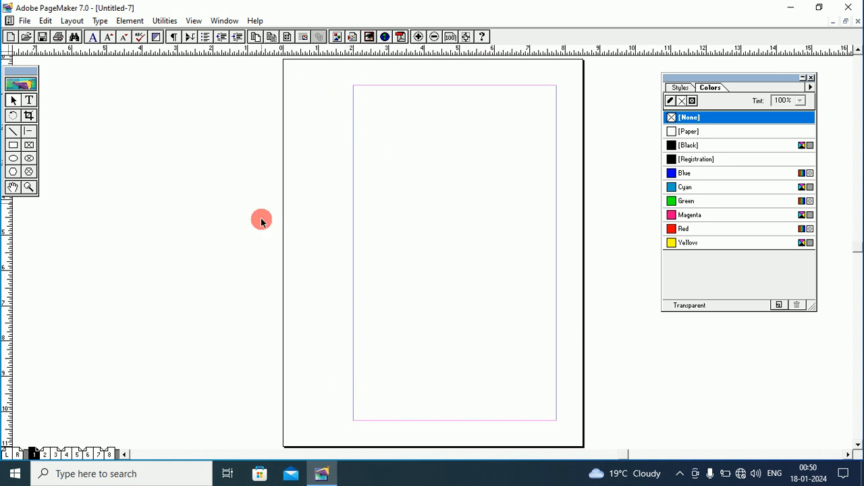
- View the facing pages 2 and 3, and return to page 1
left_click(47, 456)
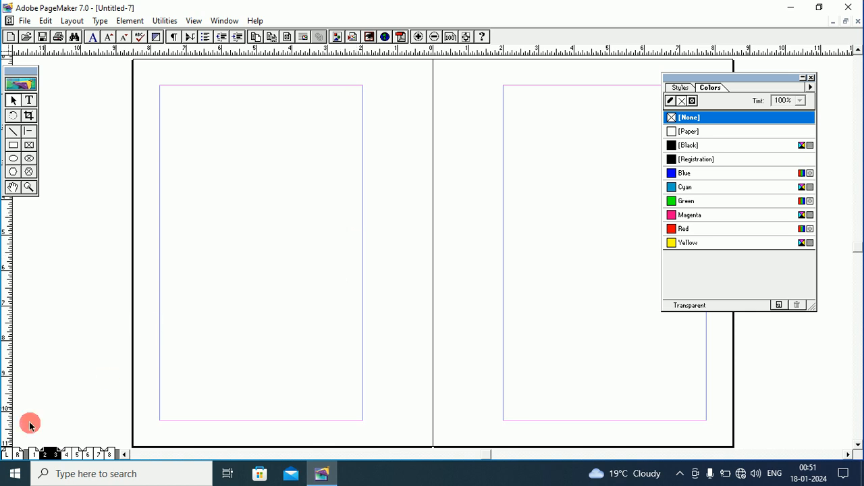
left_click(32, 454)
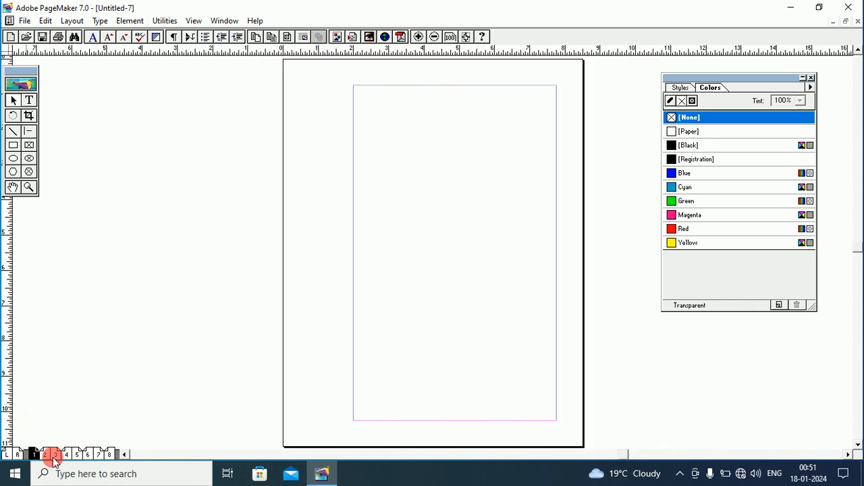
- Open the master pages and insert a page-number marker in a text block near the bottom of the left master page
left_click(13, 454)
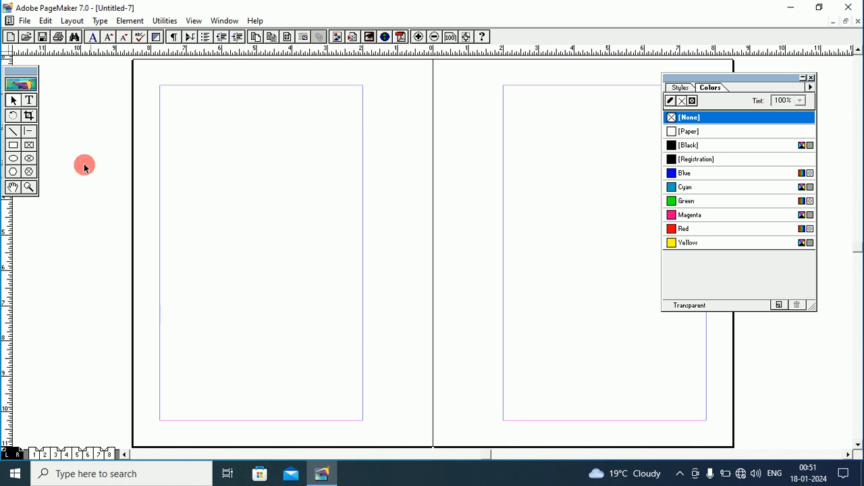
left_click(28, 101)
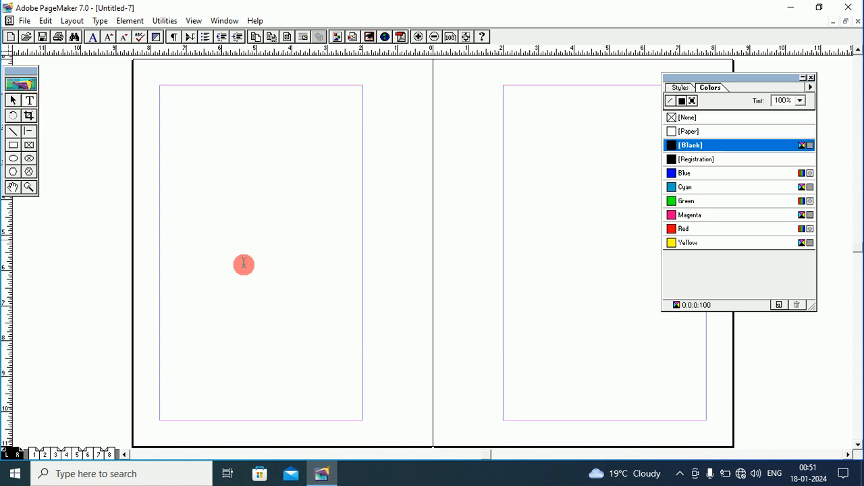
left_click_drag(223, 368, 320, 405)
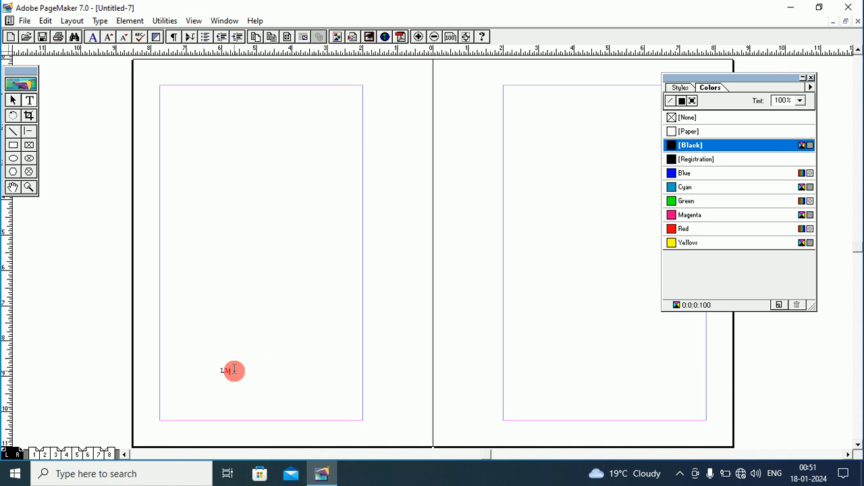
- Show the Control palette and set the left master page's LM marker to 36 pt
left_click_drag(234, 370, 218, 370)
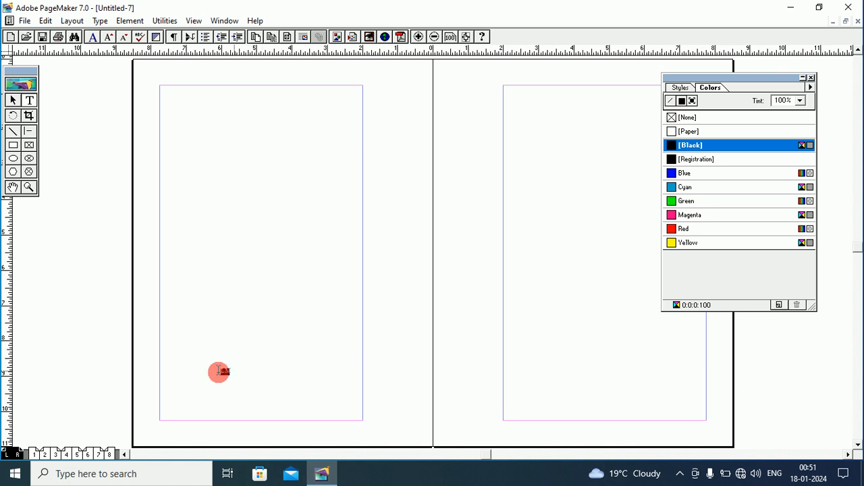
left_click(214, 21)
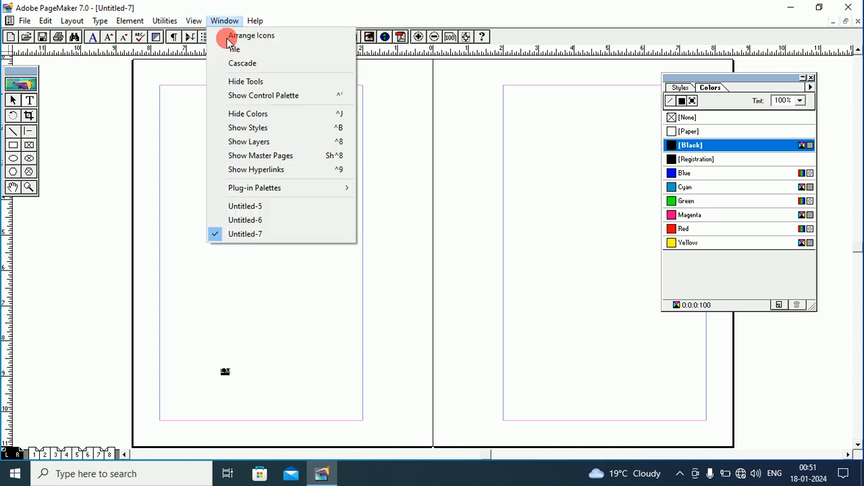
left_click(263, 96)
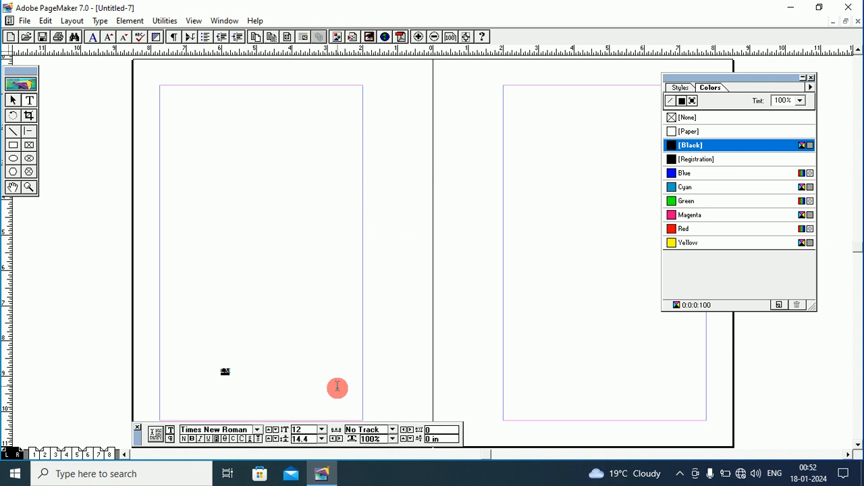
left_click(322, 433)
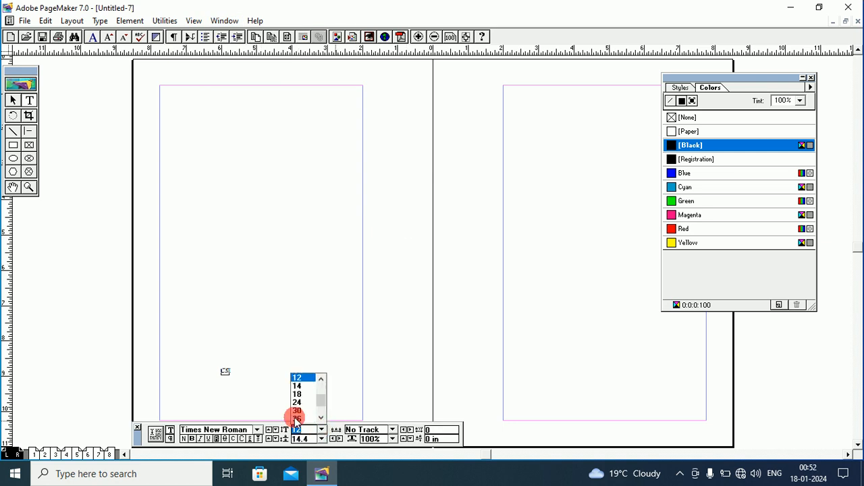
left_click(297, 411)
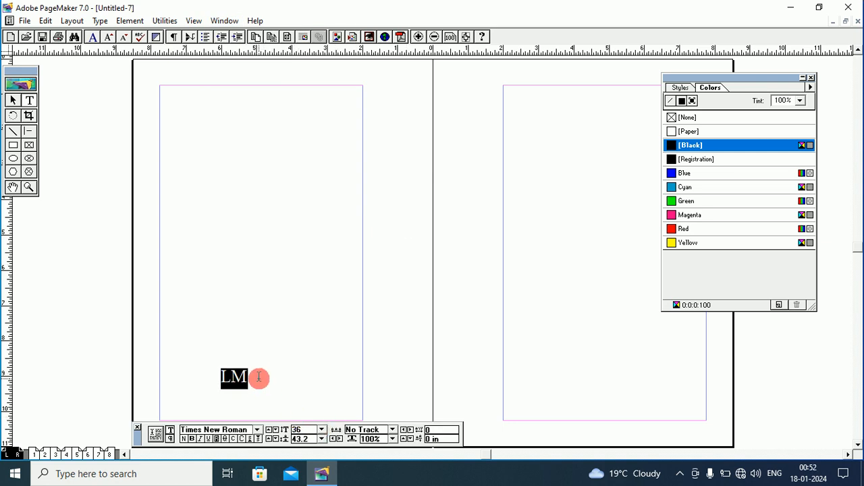
left_click(259, 377)
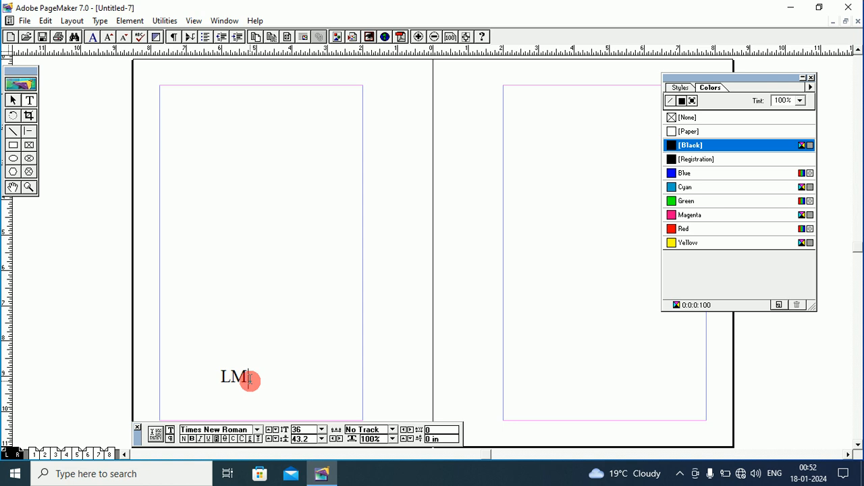
- Copy the LM marker and paste it into a new text block near the bottom of the right master page
left_click_drag(250, 380, 224, 376)
right_click(230, 376)
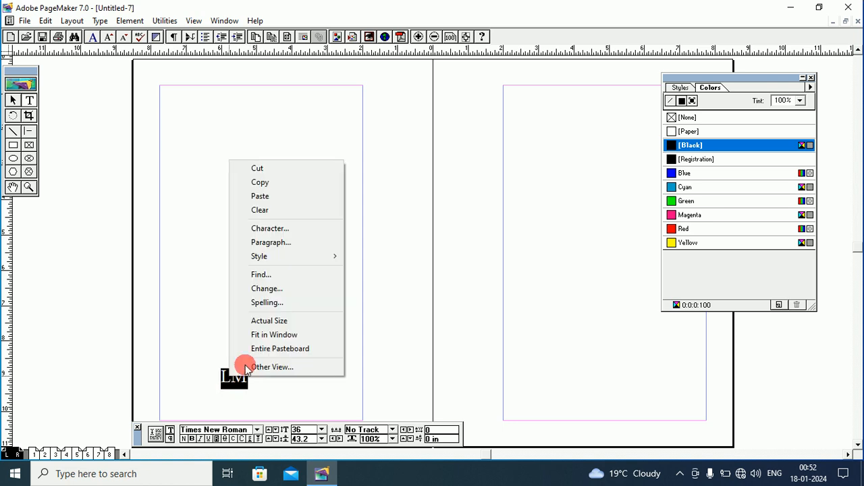
left_click(249, 183)
left_click_drag(519, 371, 621, 401)
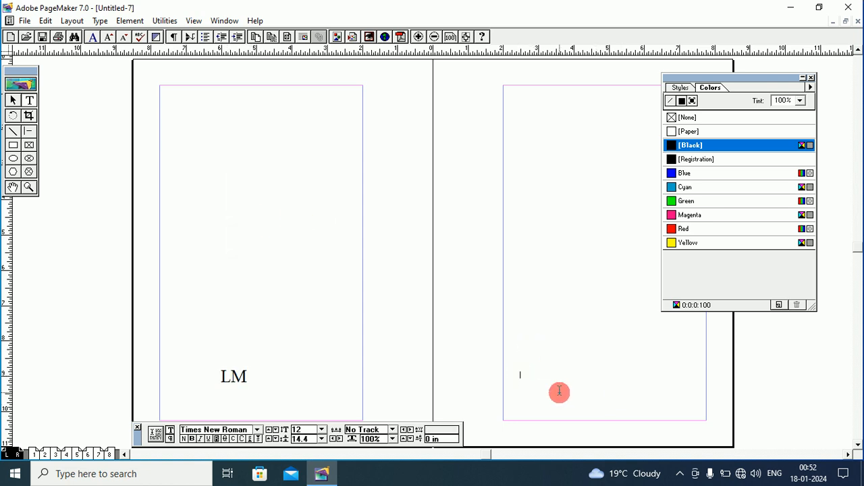
left_click(45, 20)
left_click(65, 83)
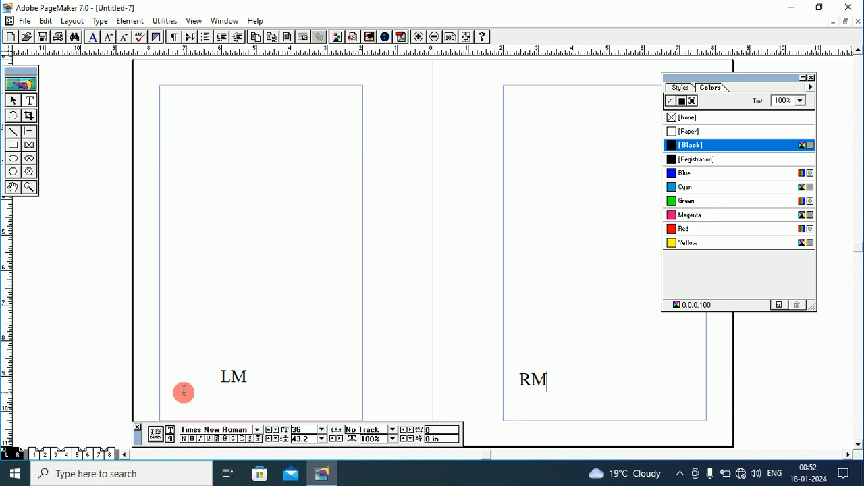
- Hide the Control palette and go to page 1 to check its page number
left_click(33, 454)
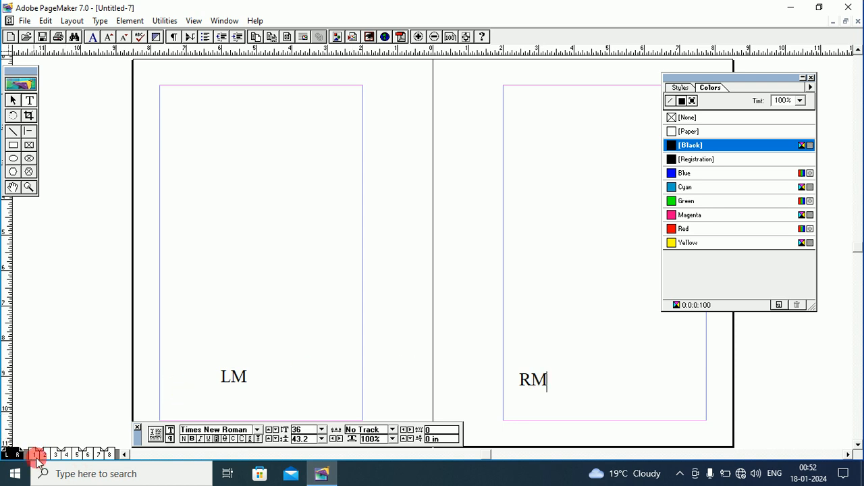
left_click(137, 427)
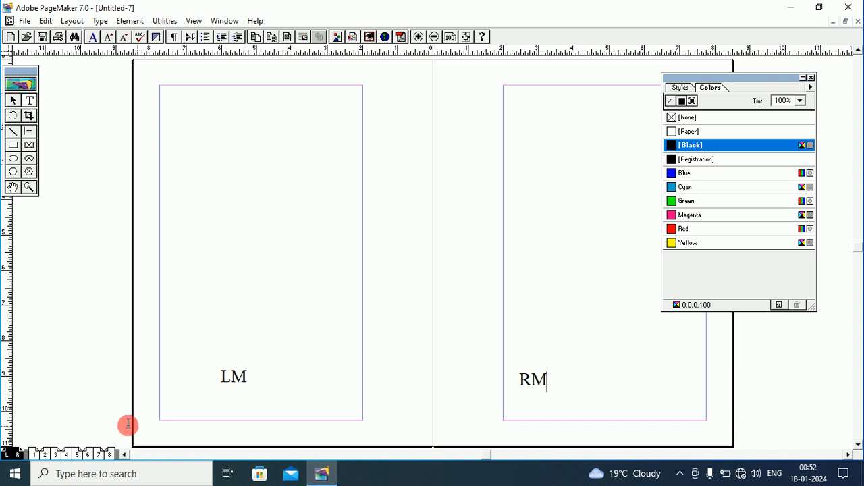
left_click(32, 454)
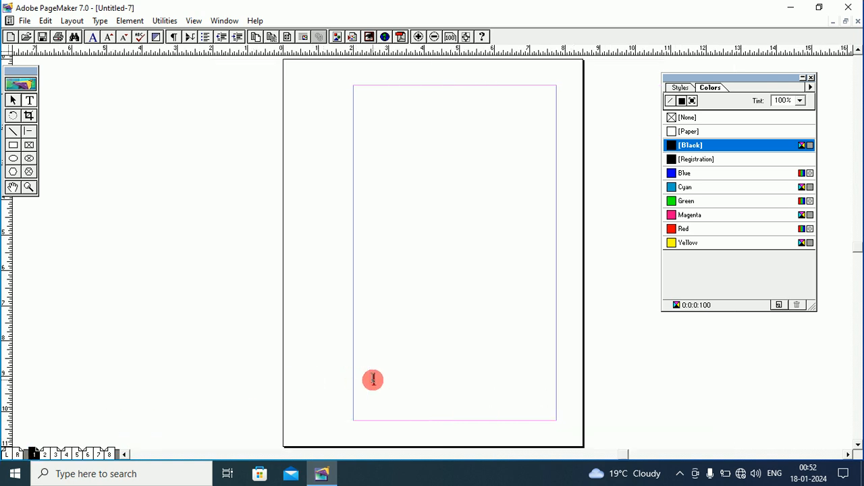
left_click(373, 379)
type("1")
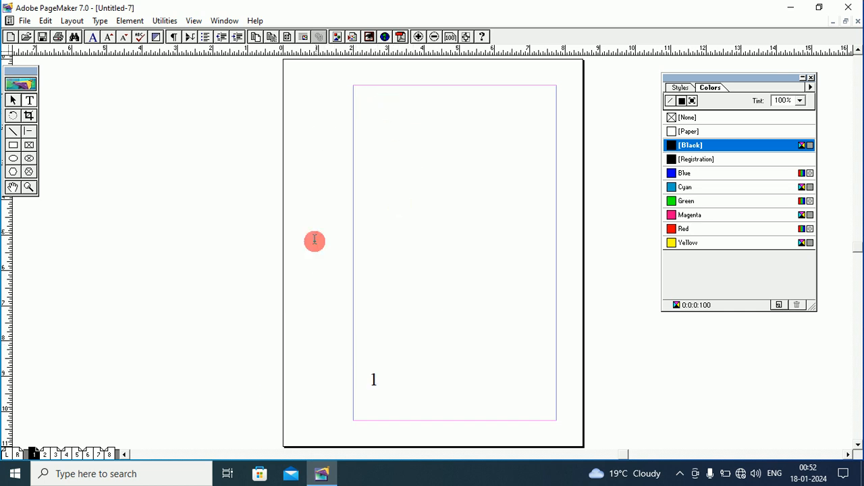
- Review the publication's Document Setup settings and close them without changes
left_click(25, 21)
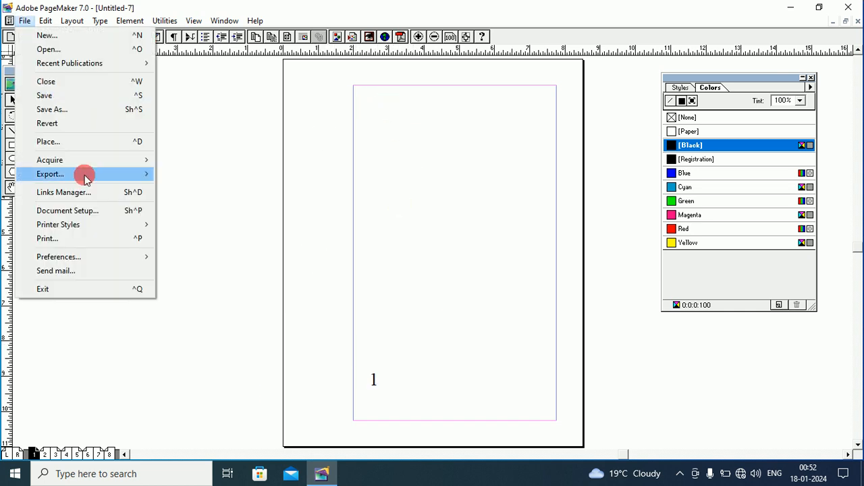
left_click(83, 210)
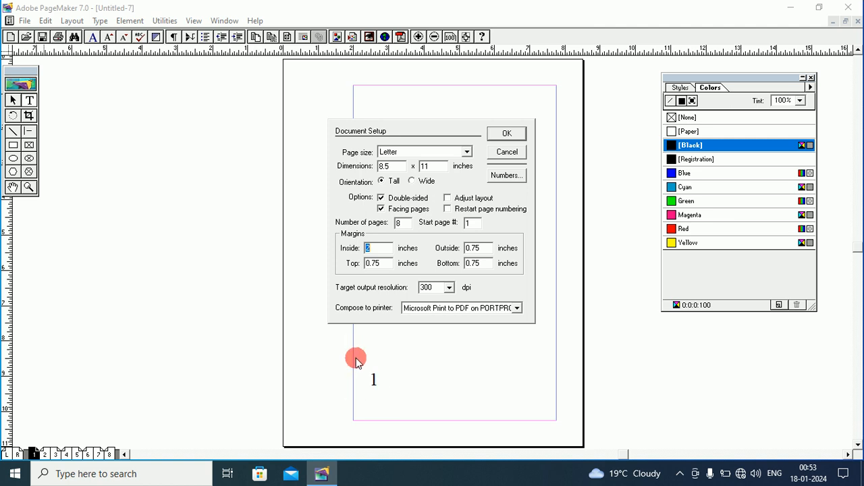
left_click(507, 151)
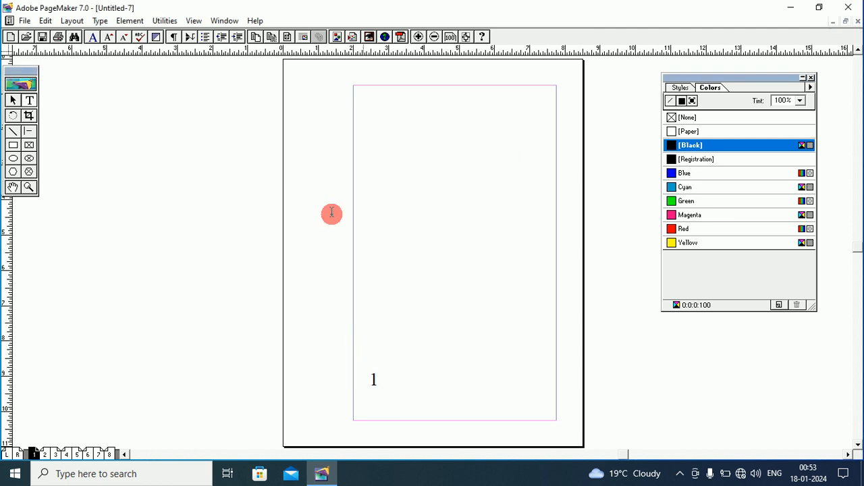
- Look through the facing spreads from page 2 to 7, page 1 again, and the last page 8 to check their page numbers
left_click(58, 455)
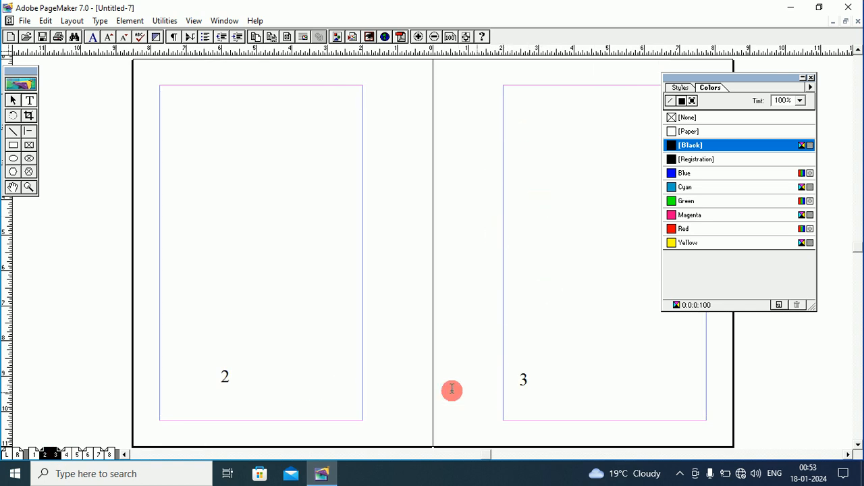
left_click(76, 455)
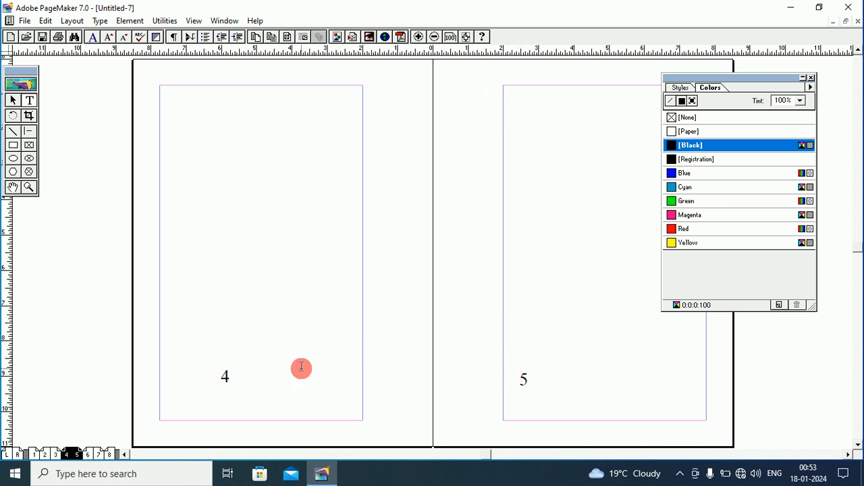
left_click(99, 455)
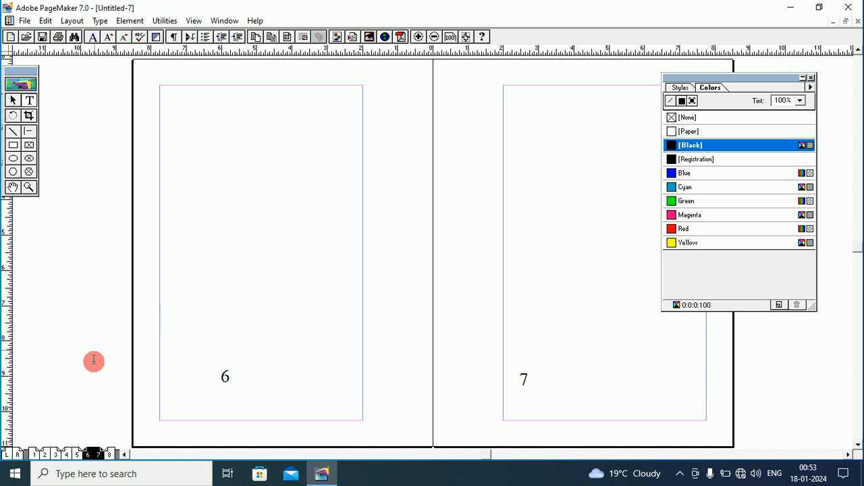
left_click(35, 455)
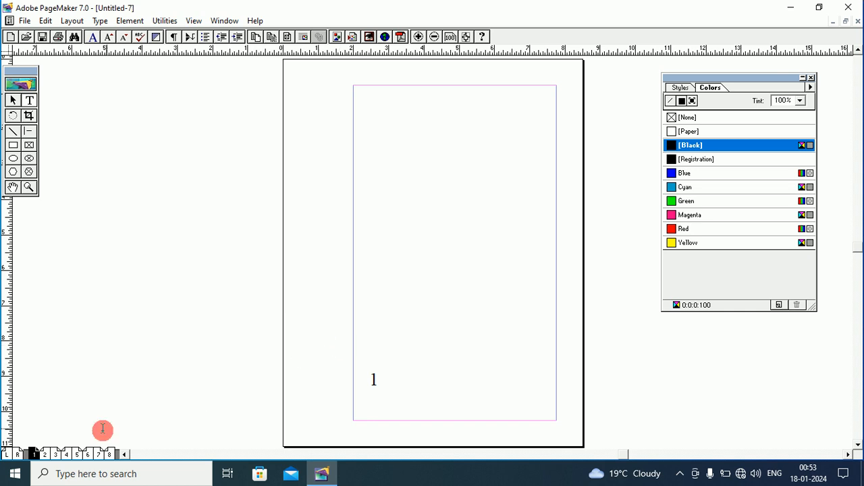
left_click(44, 455)
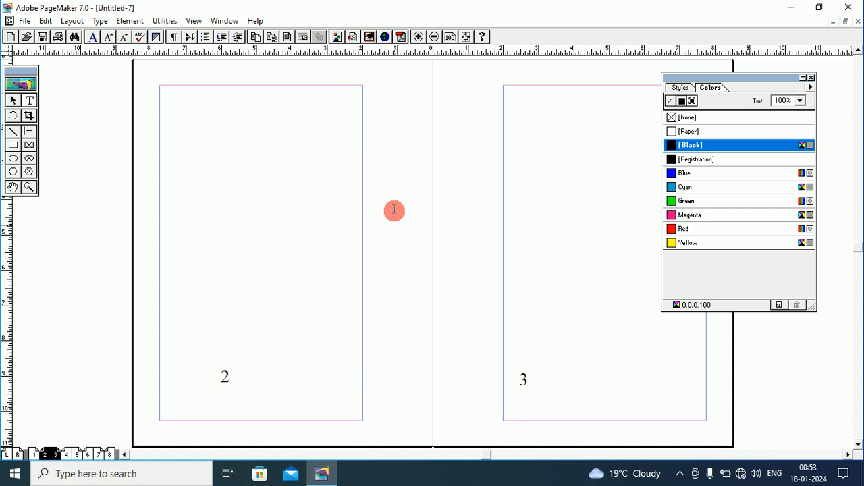
left_click(68, 456)
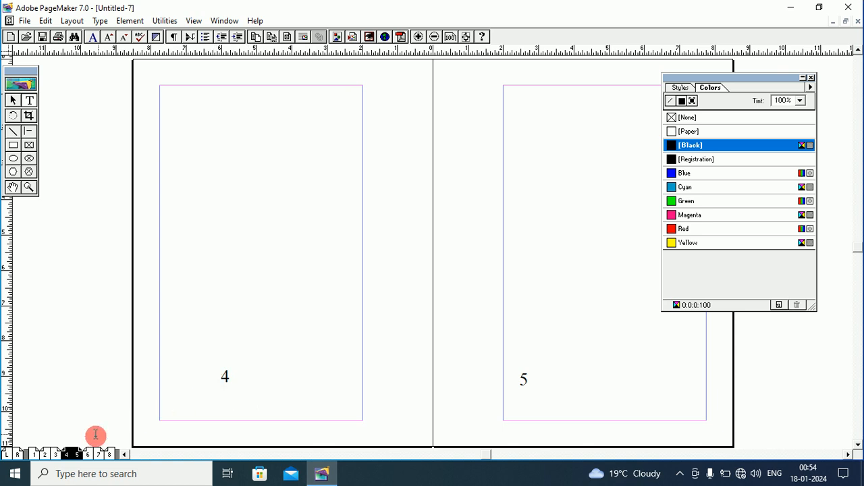
left_click(110, 454)
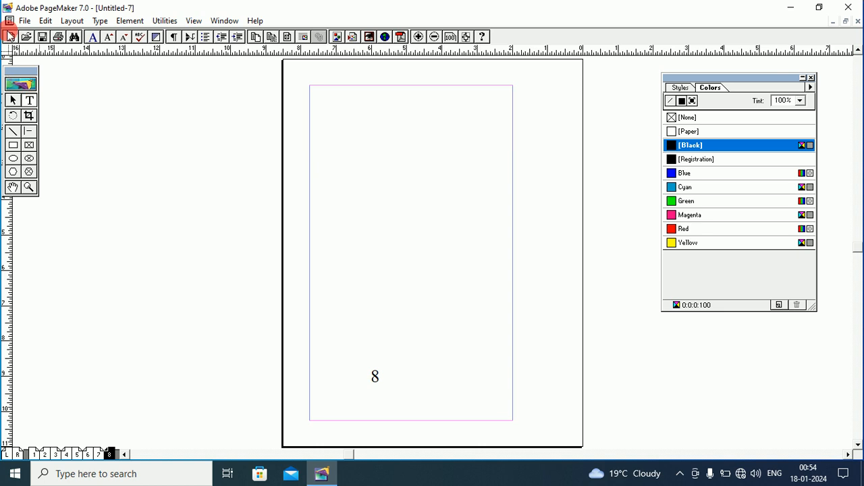
- Check the inside margin and double-sided options in the current publication's Document Setup, and cancel without changes
left_click(25, 20)
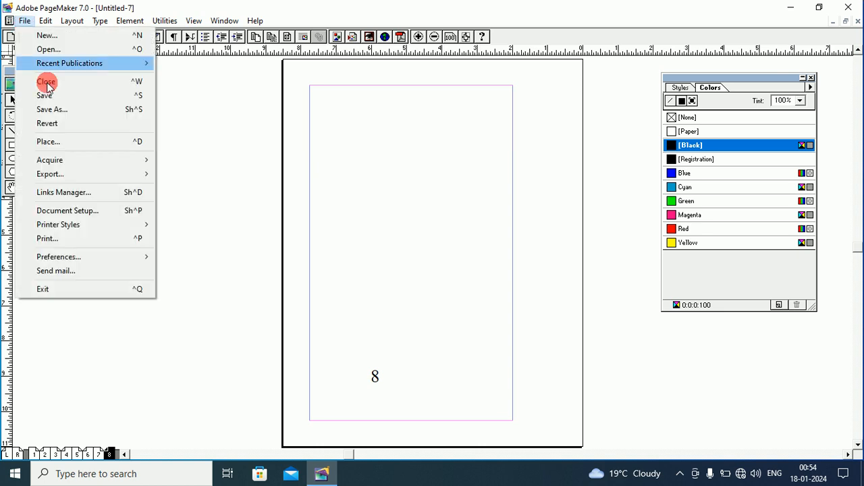
left_click(67, 210)
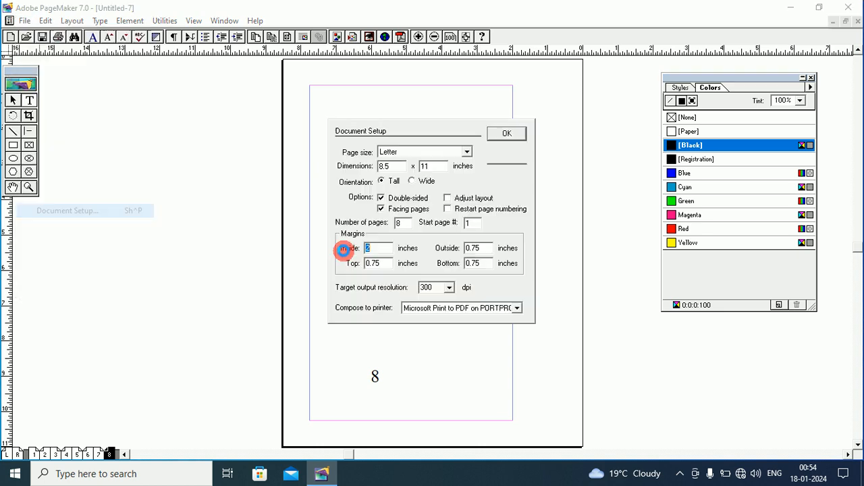
left_click(382, 249)
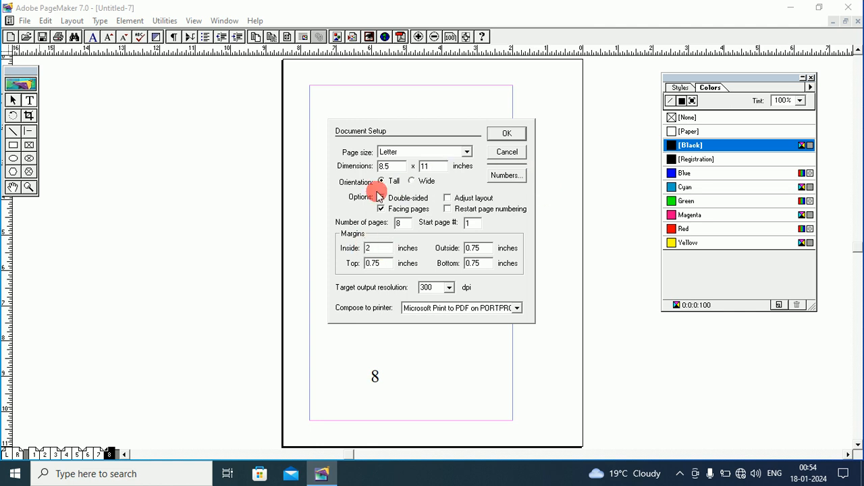
left_click(505, 152)
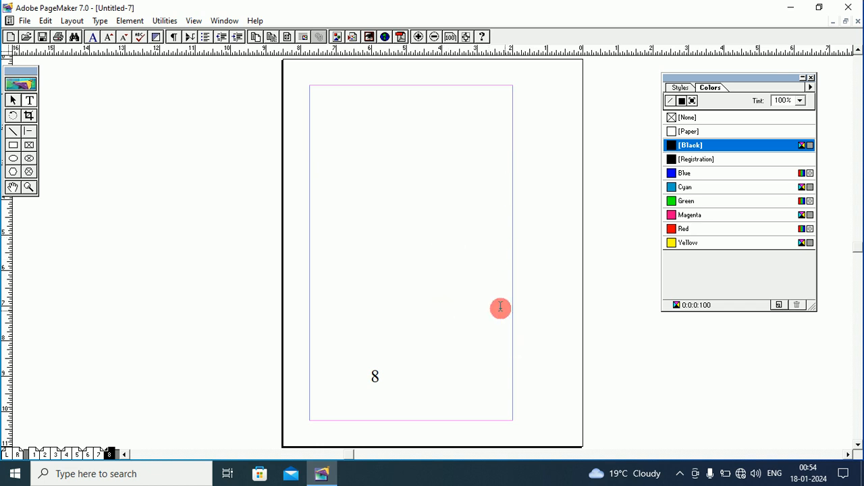
- Compare the inside margins and page numbers on page 1 and on the facing spreads 2–3 and 4–5
left_click(81, 455)
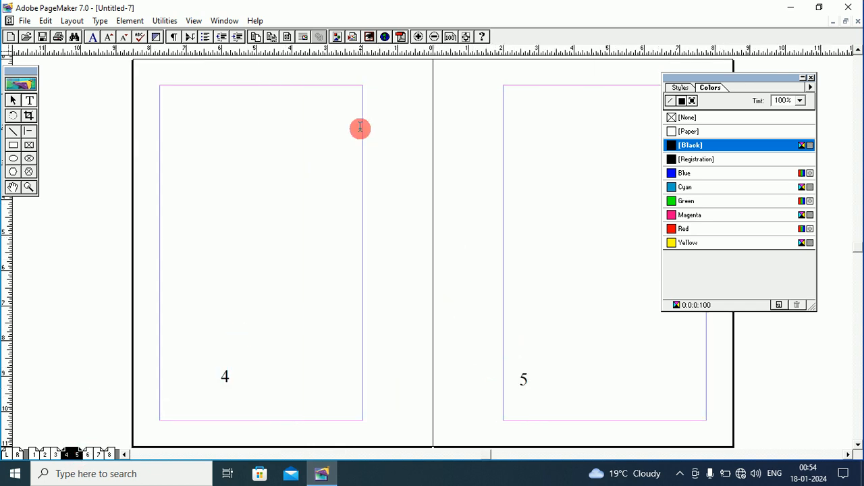
left_click(45, 456)
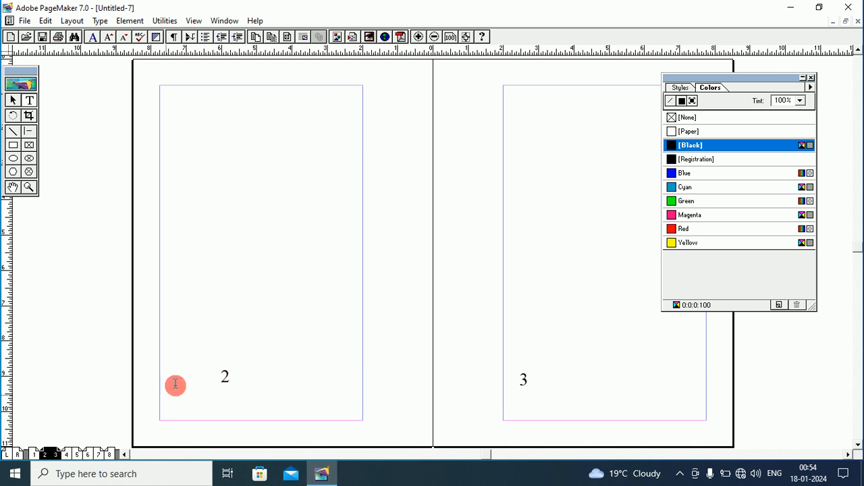
left_click(33, 455)
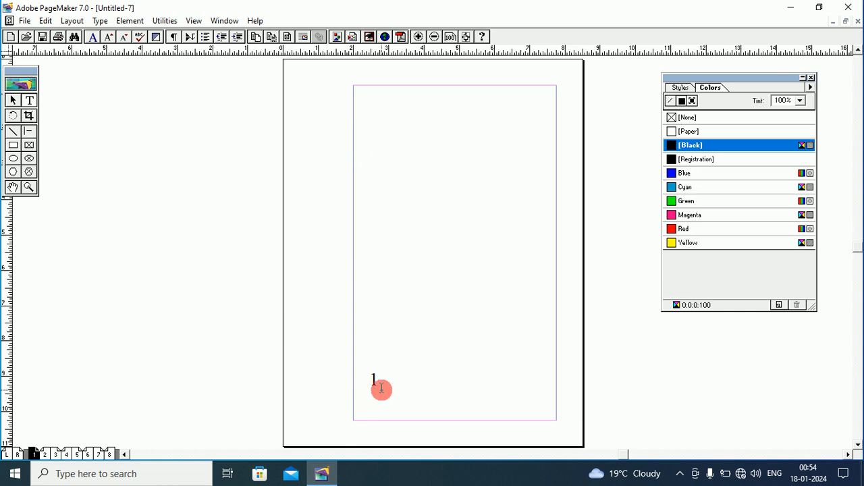
left_click(57, 455)
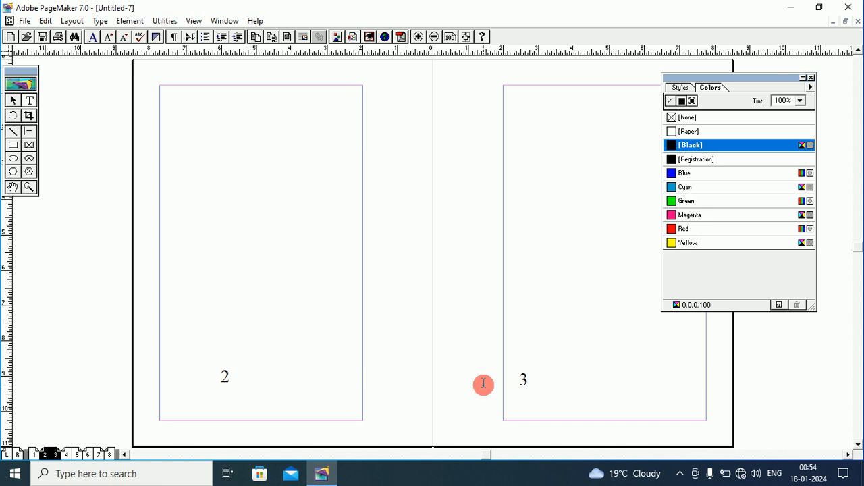
left_click(79, 455)
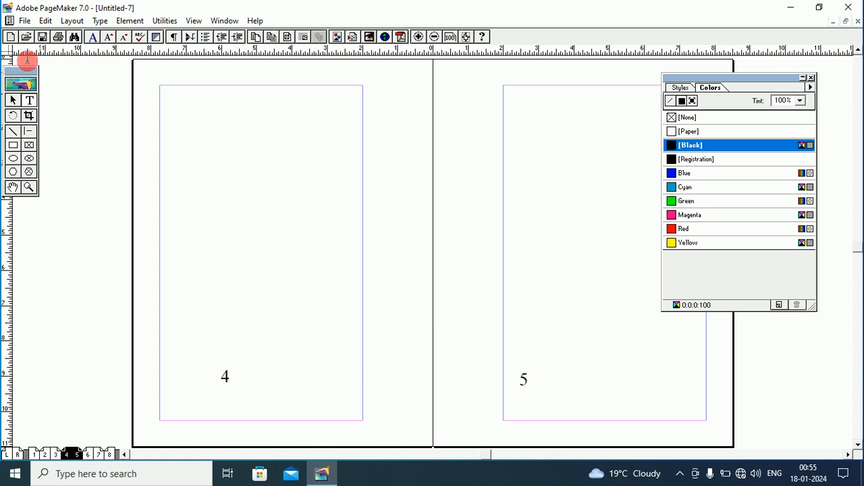
- Start a new publication and try to set its number of pages to 1000
left_click(24, 20)
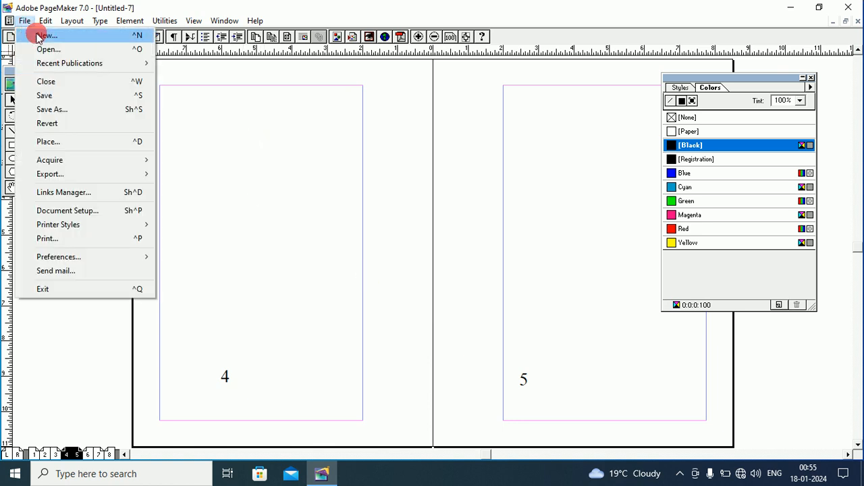
left_click(38, 37)
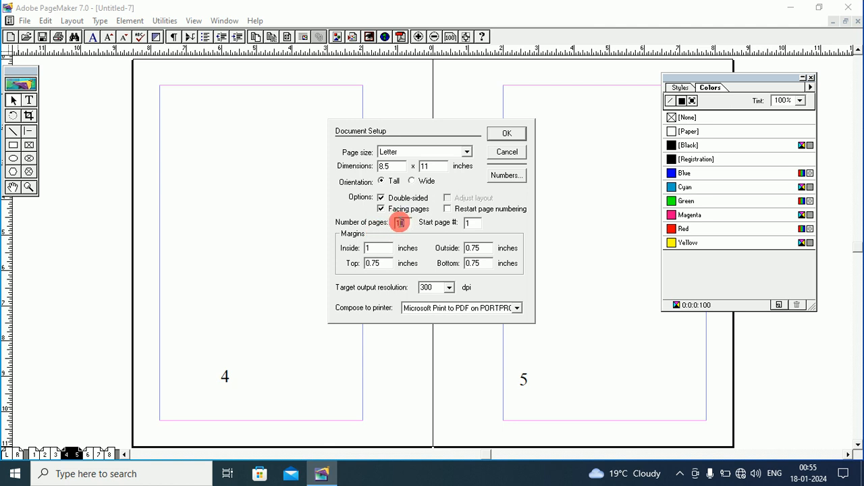
double_click(399, 222)
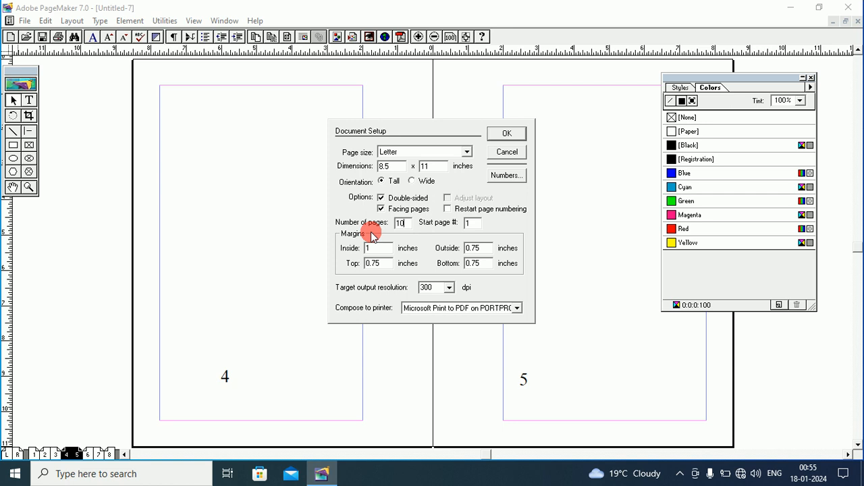
type("000")
double_click(403, 226)
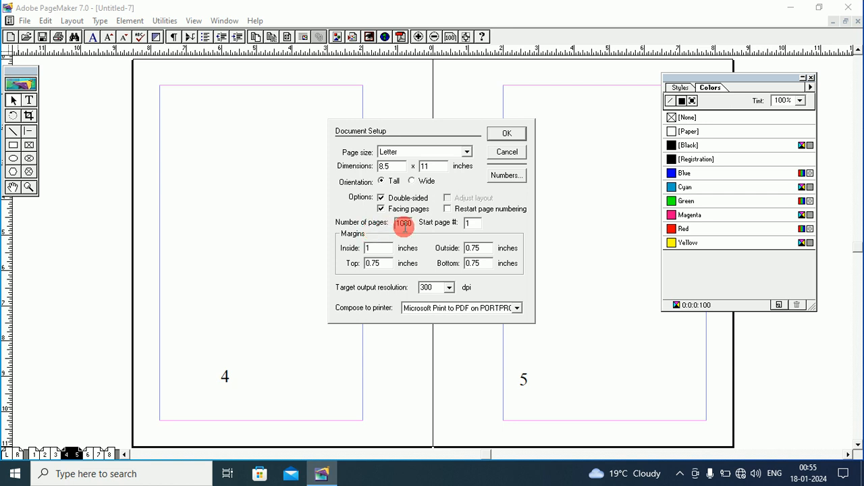
left_click(498, 138)
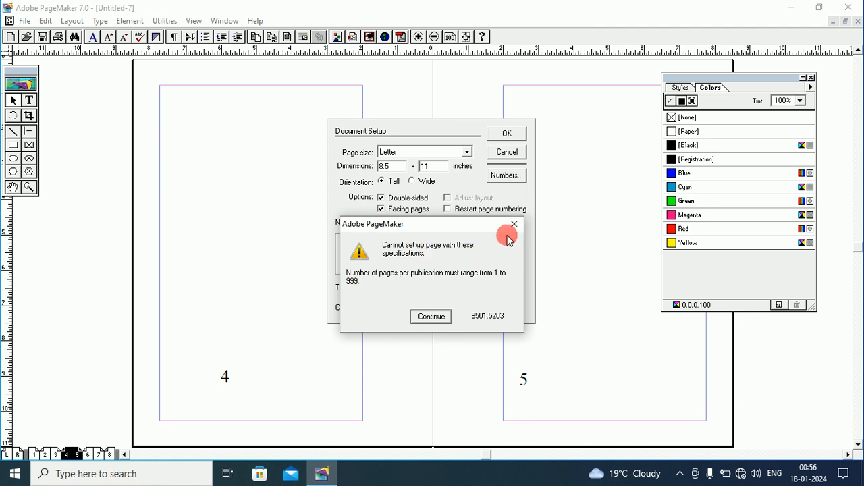
left_click(429, 316)
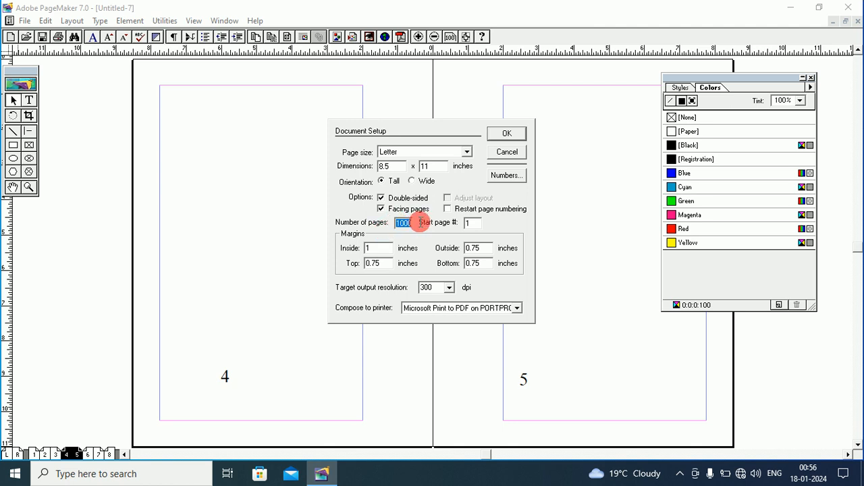
- Set the new publication to 10 pages with start page number 5 and create it
left_click(401, 225)
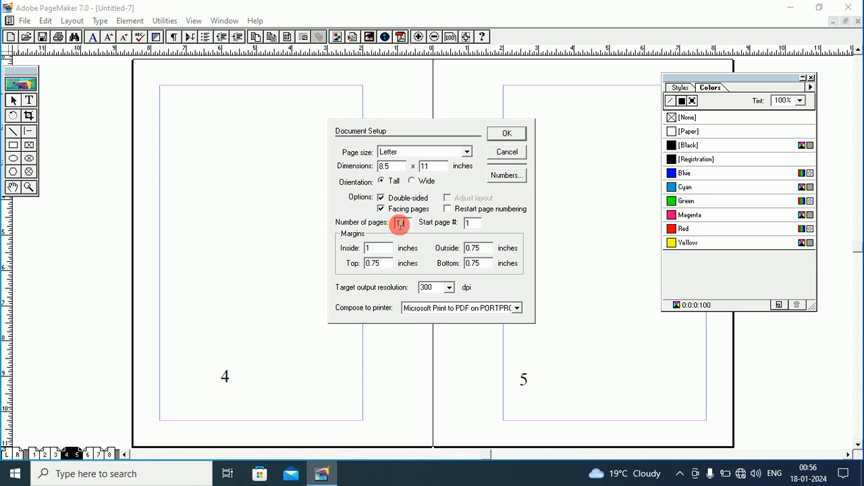
type("0")
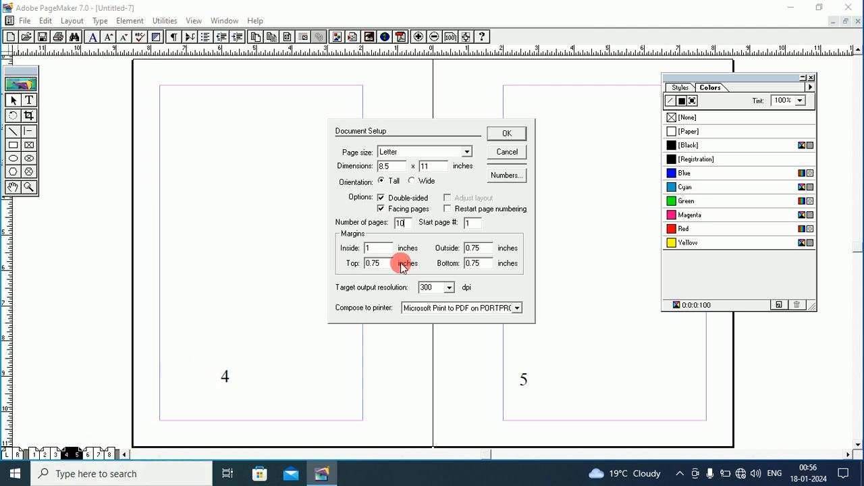
double_click(466, 223)
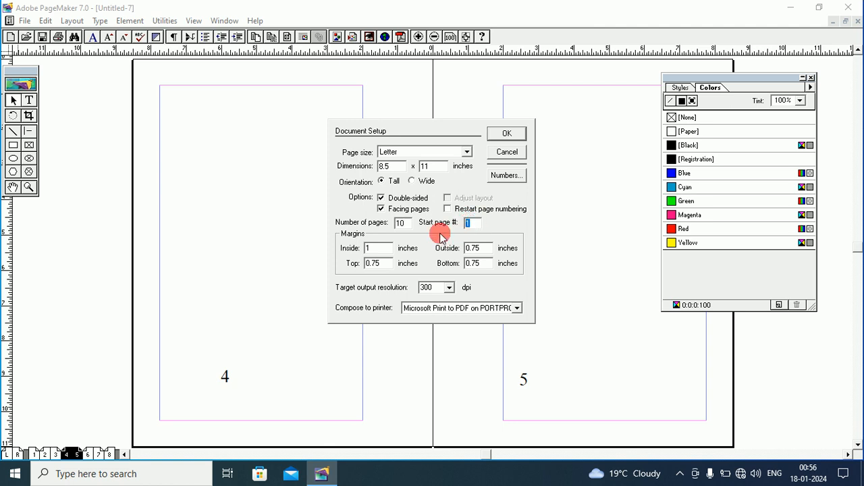
left_click(397, 229)
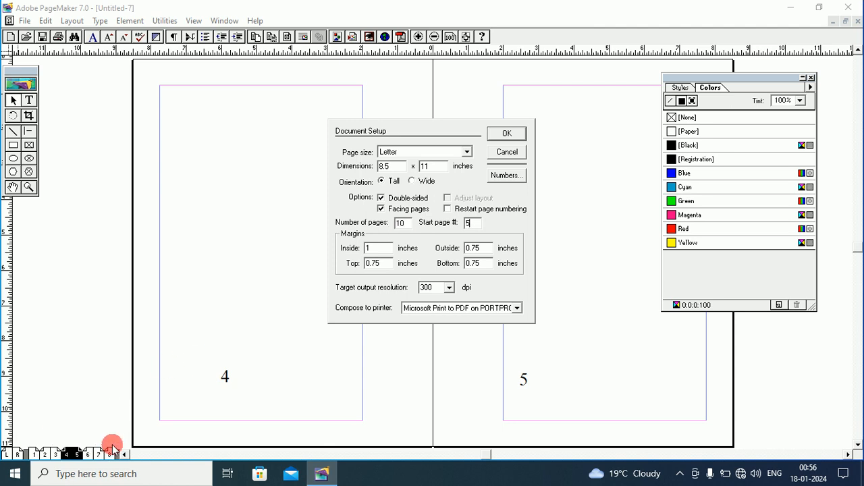
double_click(470, 225)
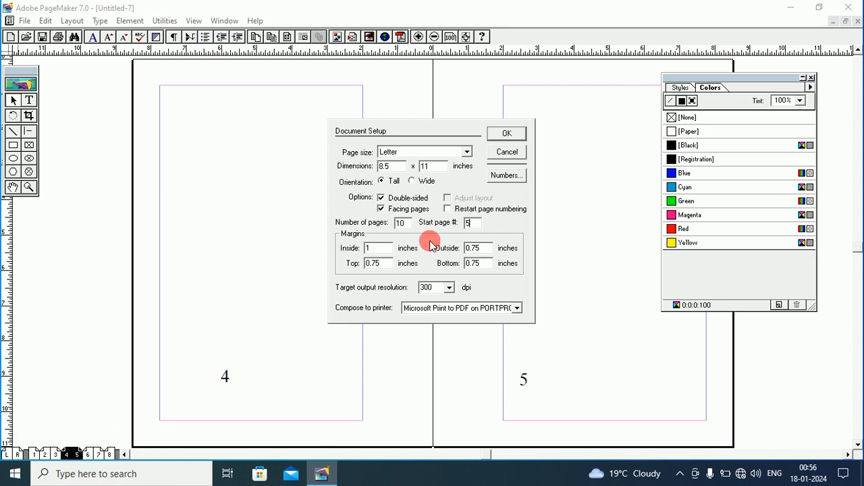
left_click(513, 137)
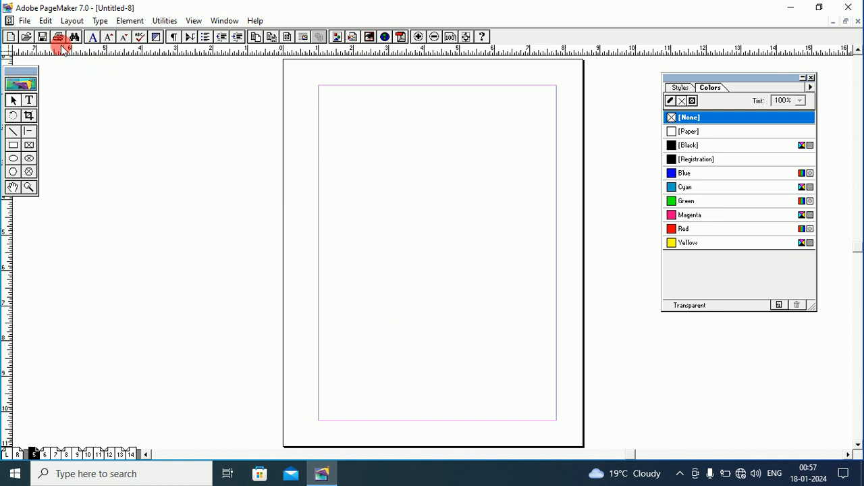
- Start another new publication and review its Restart page numbering, target output resolution and Compose to printer options
left_click(25, 22)
left_click(42, 36)
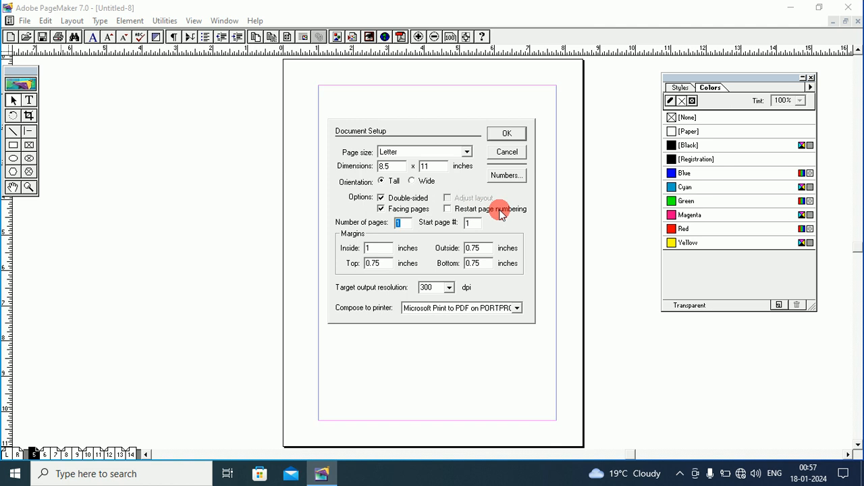
left_click(448, 212)
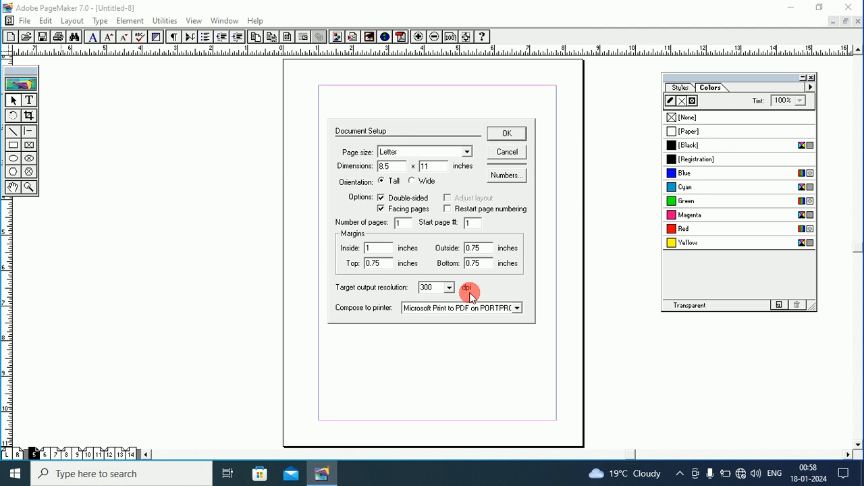
left_click(445, 289)
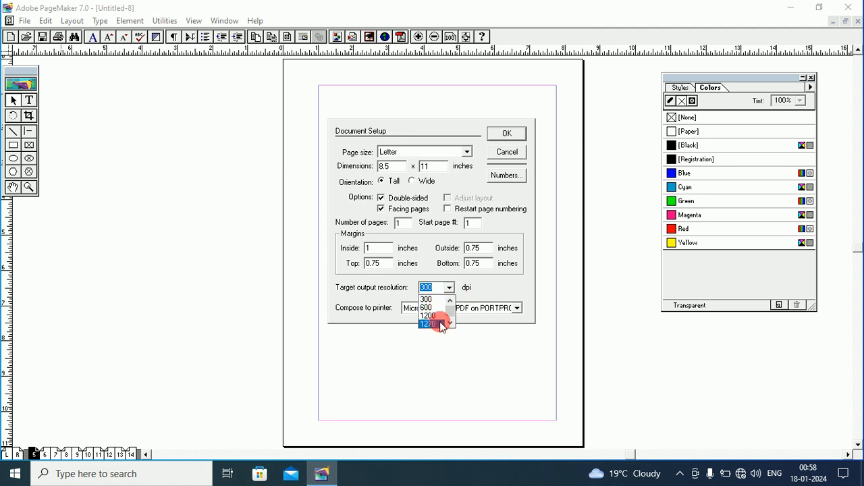
left_click(435, 289)
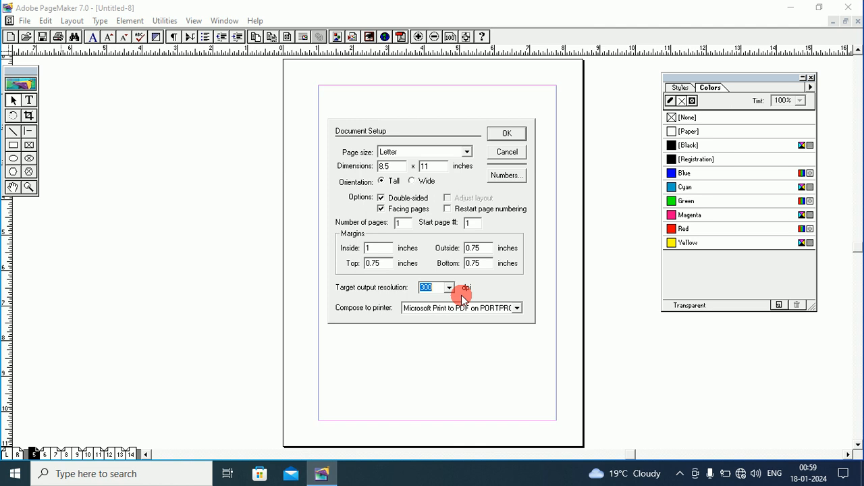
left_click(414, 313)
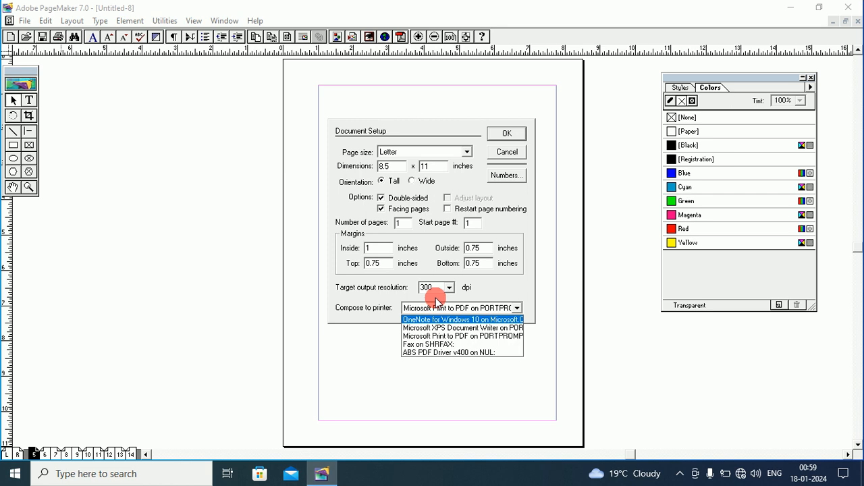
left_click(499, 289)
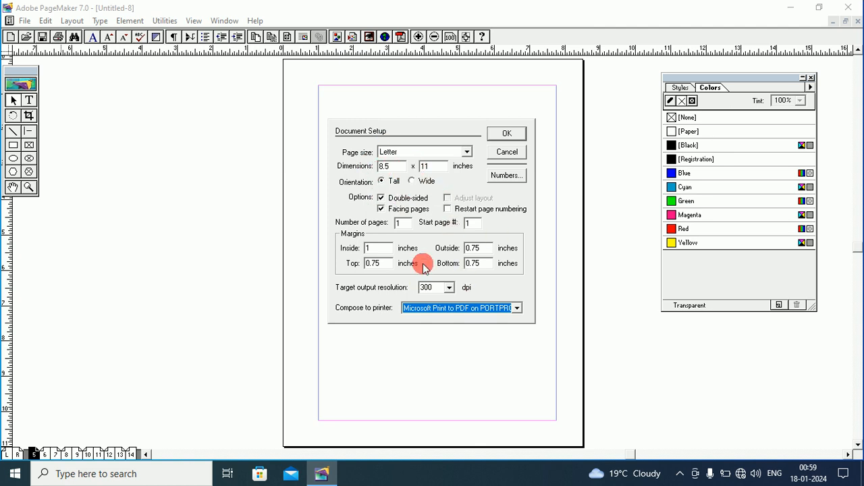
left_click(448, 209)
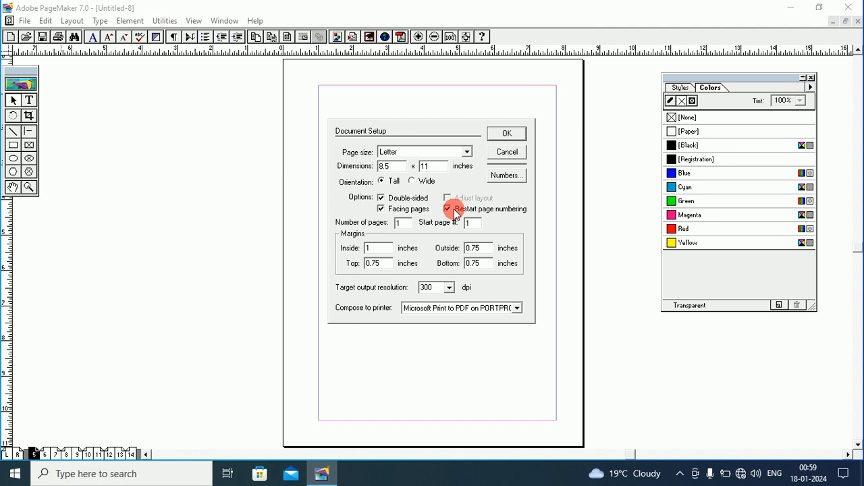
left_click(451, 209)
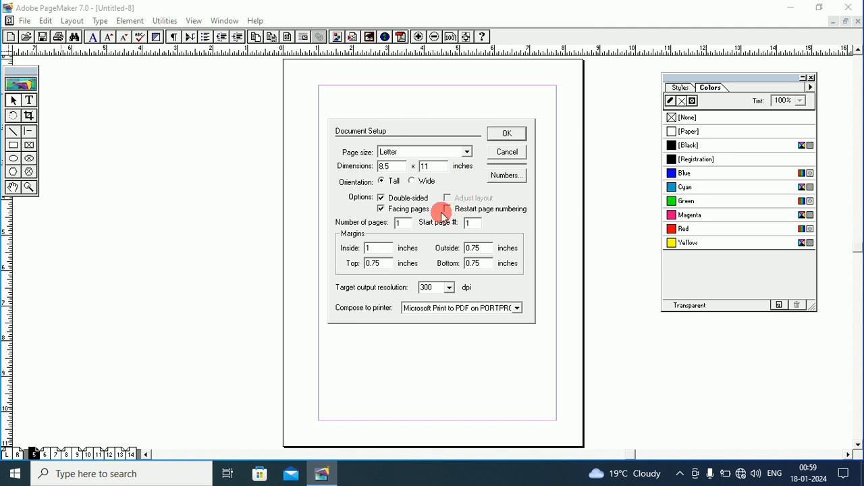
- Set the new publication's page numbering style to Upper alphabetic
left_click(503, 175)
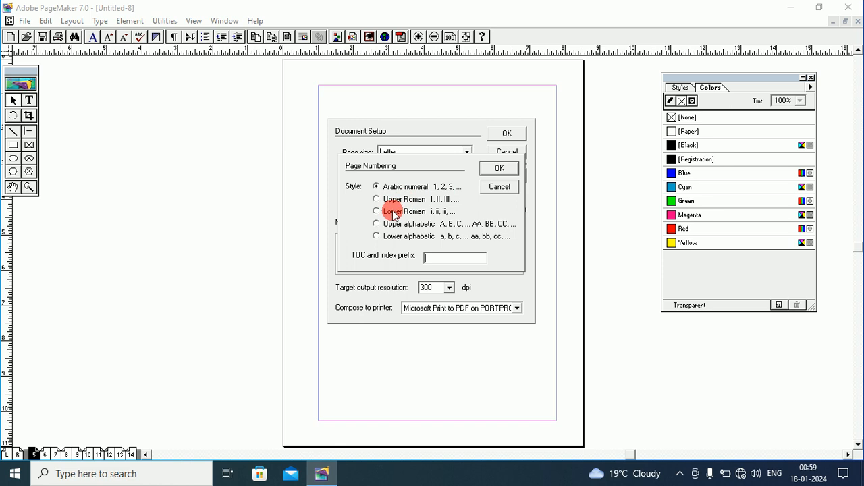
left_click(378, 200)
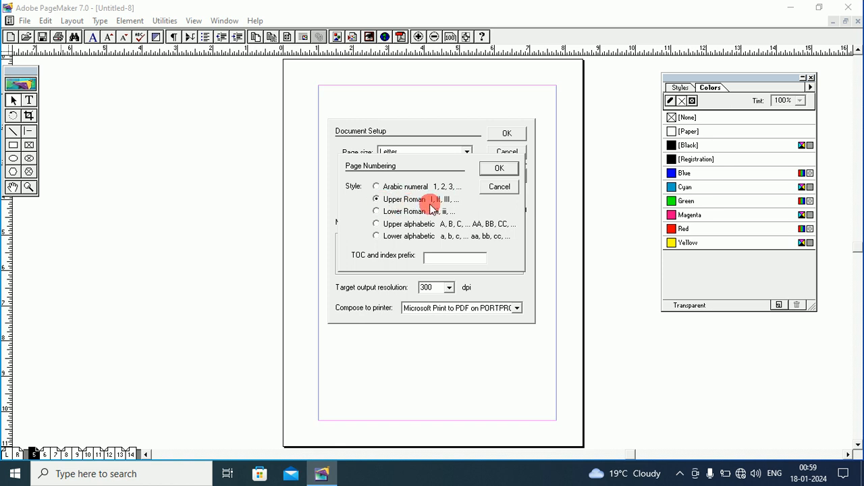
left_click(378, 225)
left_click(499, 169)
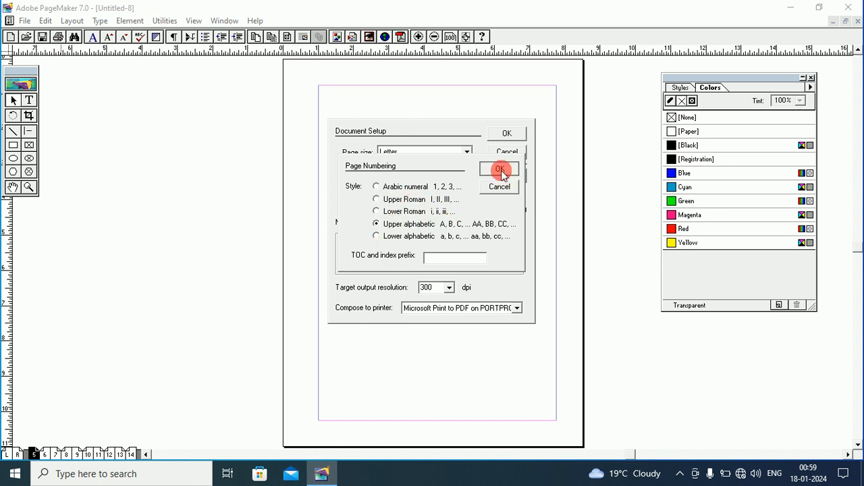
- Set the number of pages to 5 and create the publication with Restart page numbering enabled
double_click(405, 224)
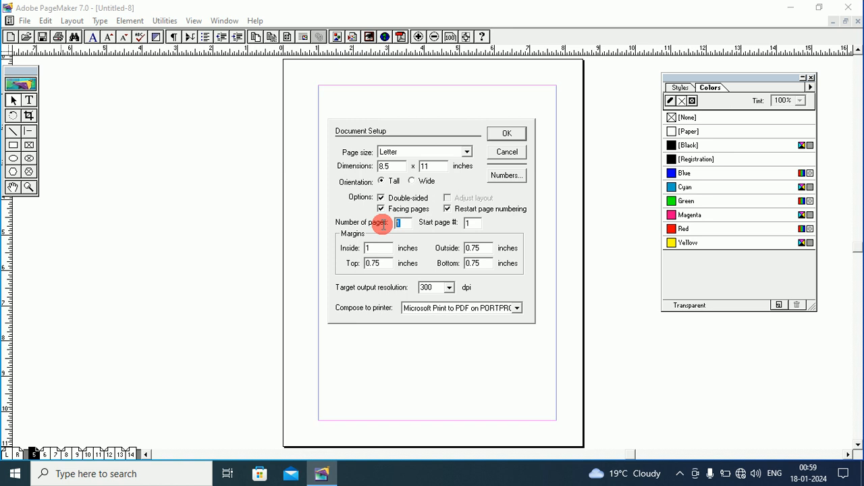
type("5")
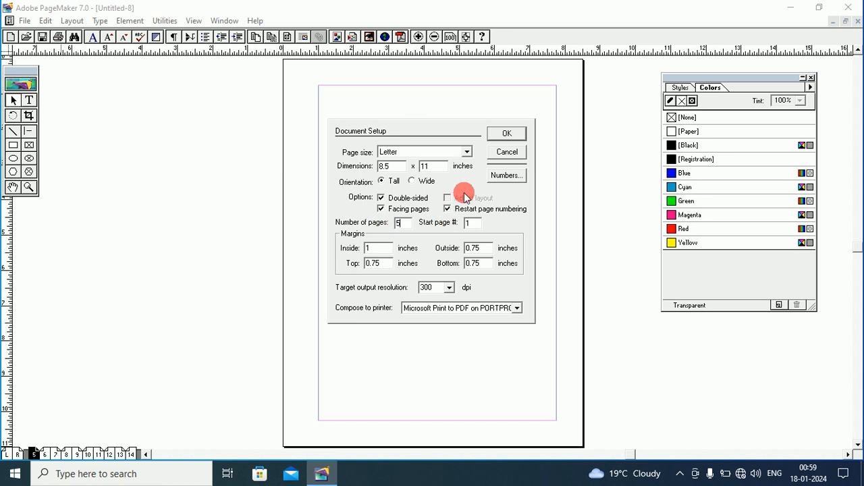
left_click(506, 130)
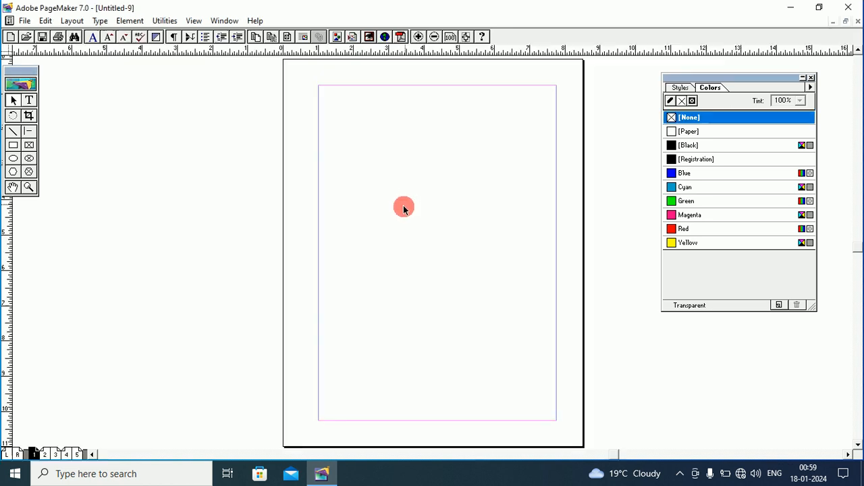